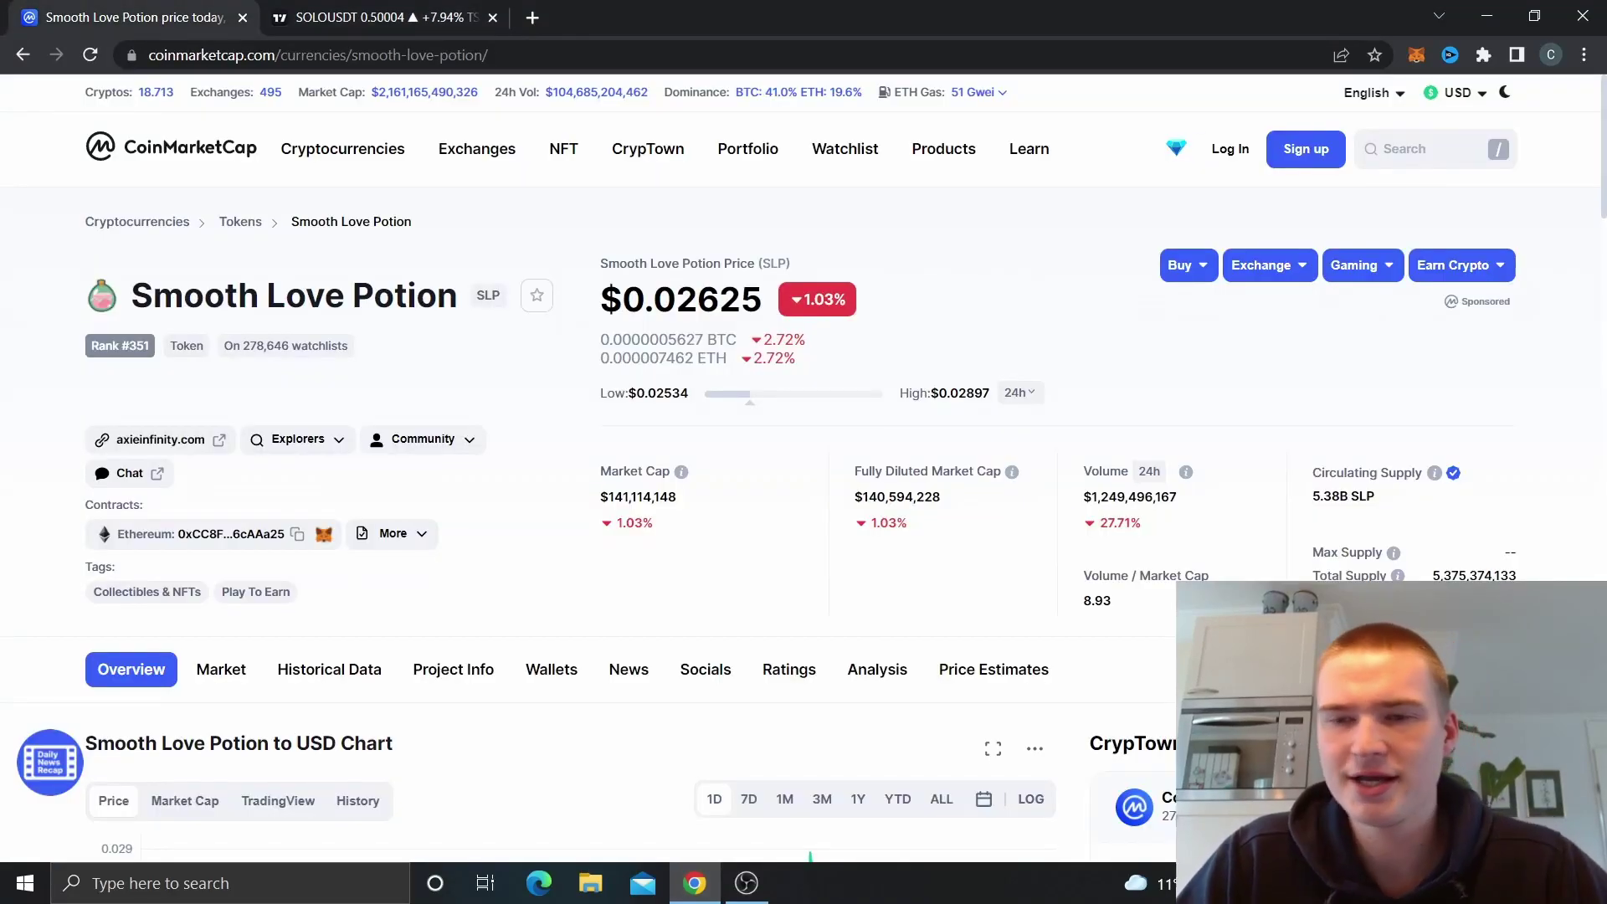
Search for solo, open the Sologenic (SOLO) page, and review its market statistics and one-year price chart
type("/solo")
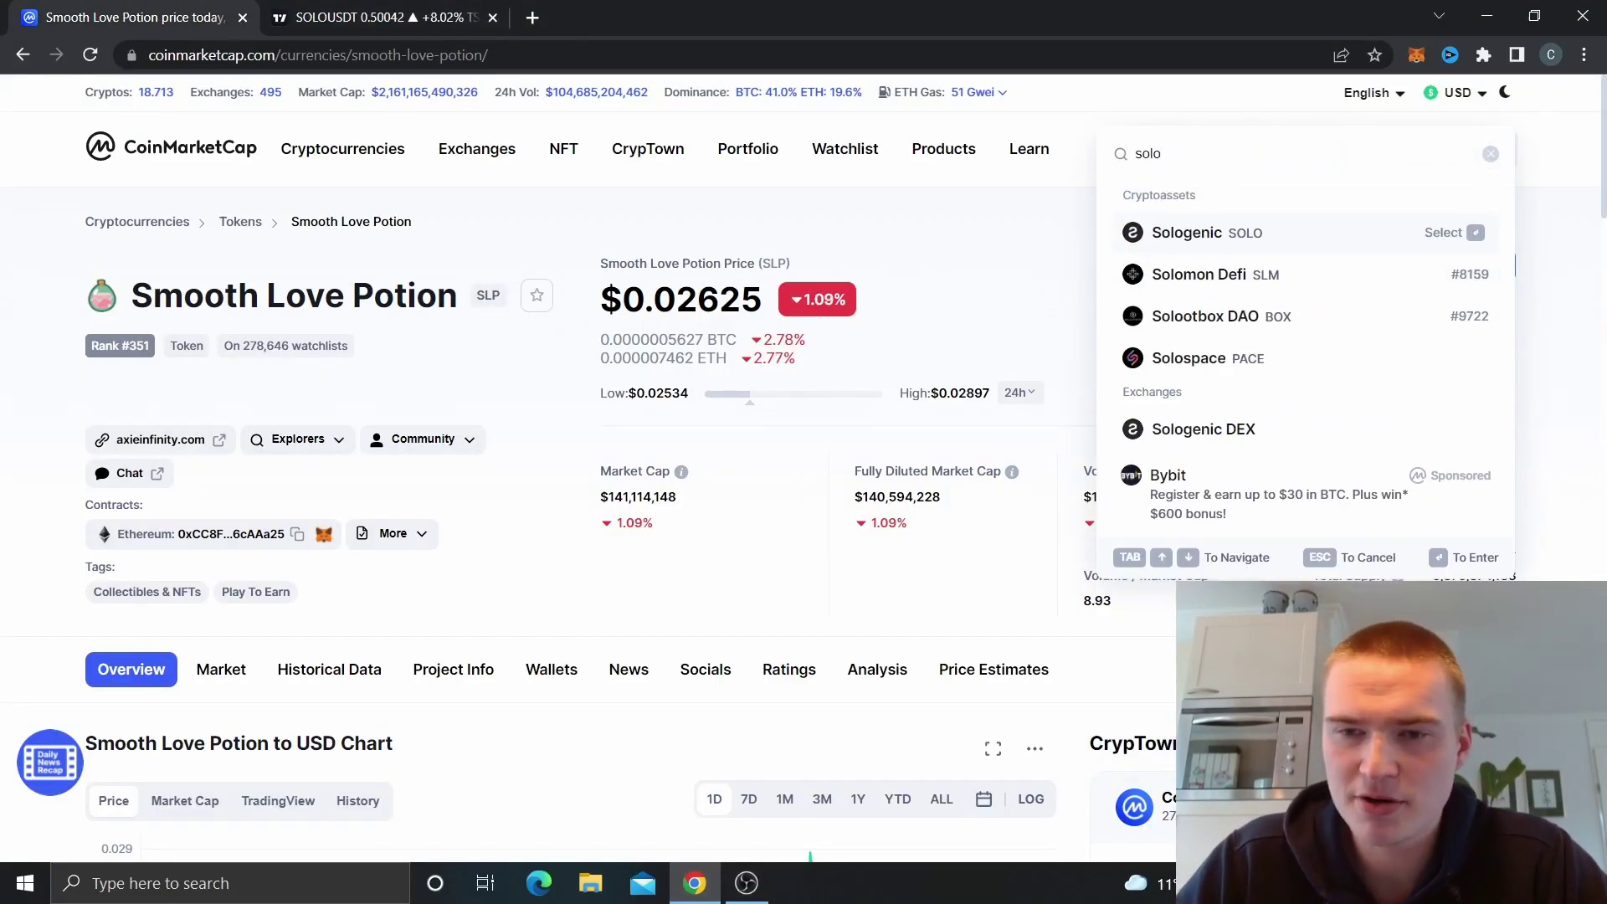
key("Return")
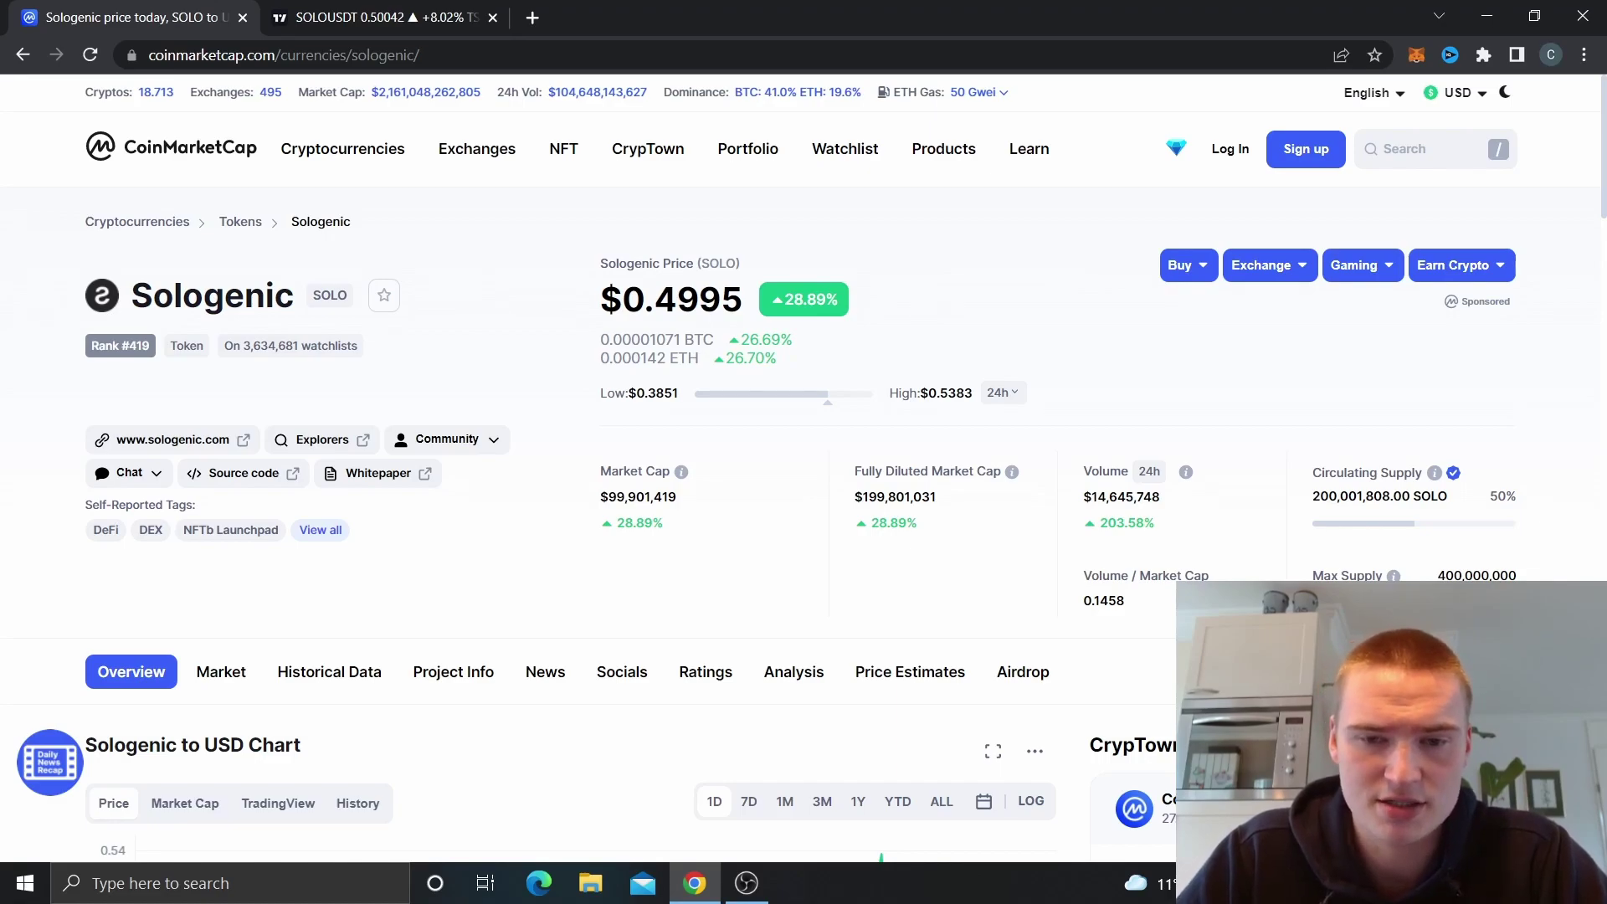
scroll(683, 413, "down", 6)
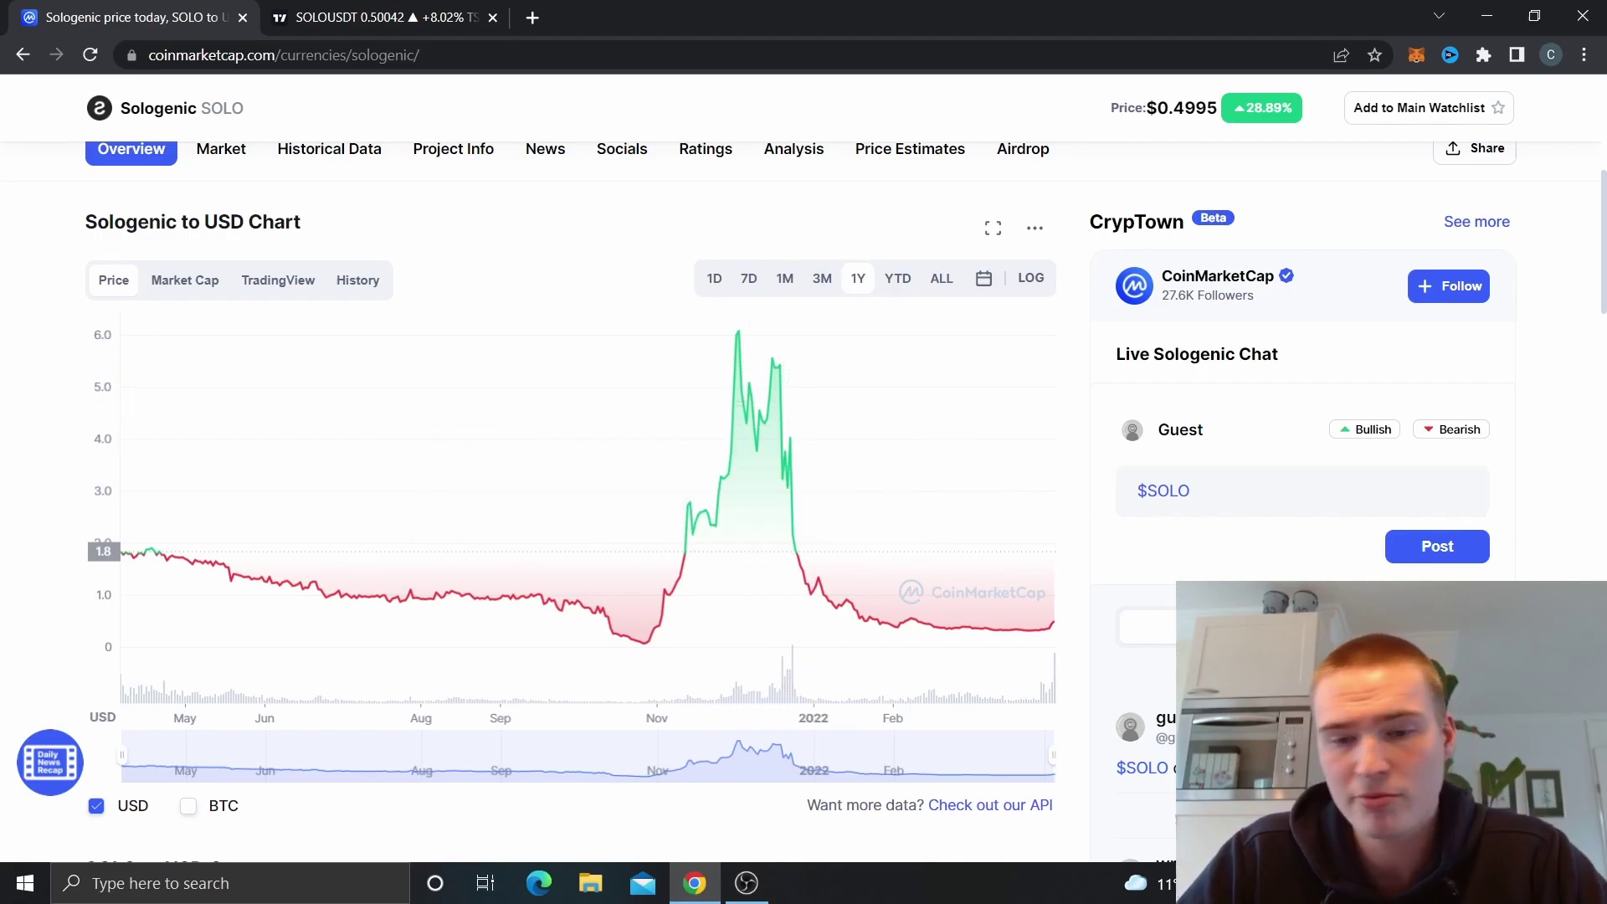
scroll(570, 503, "up", 4)
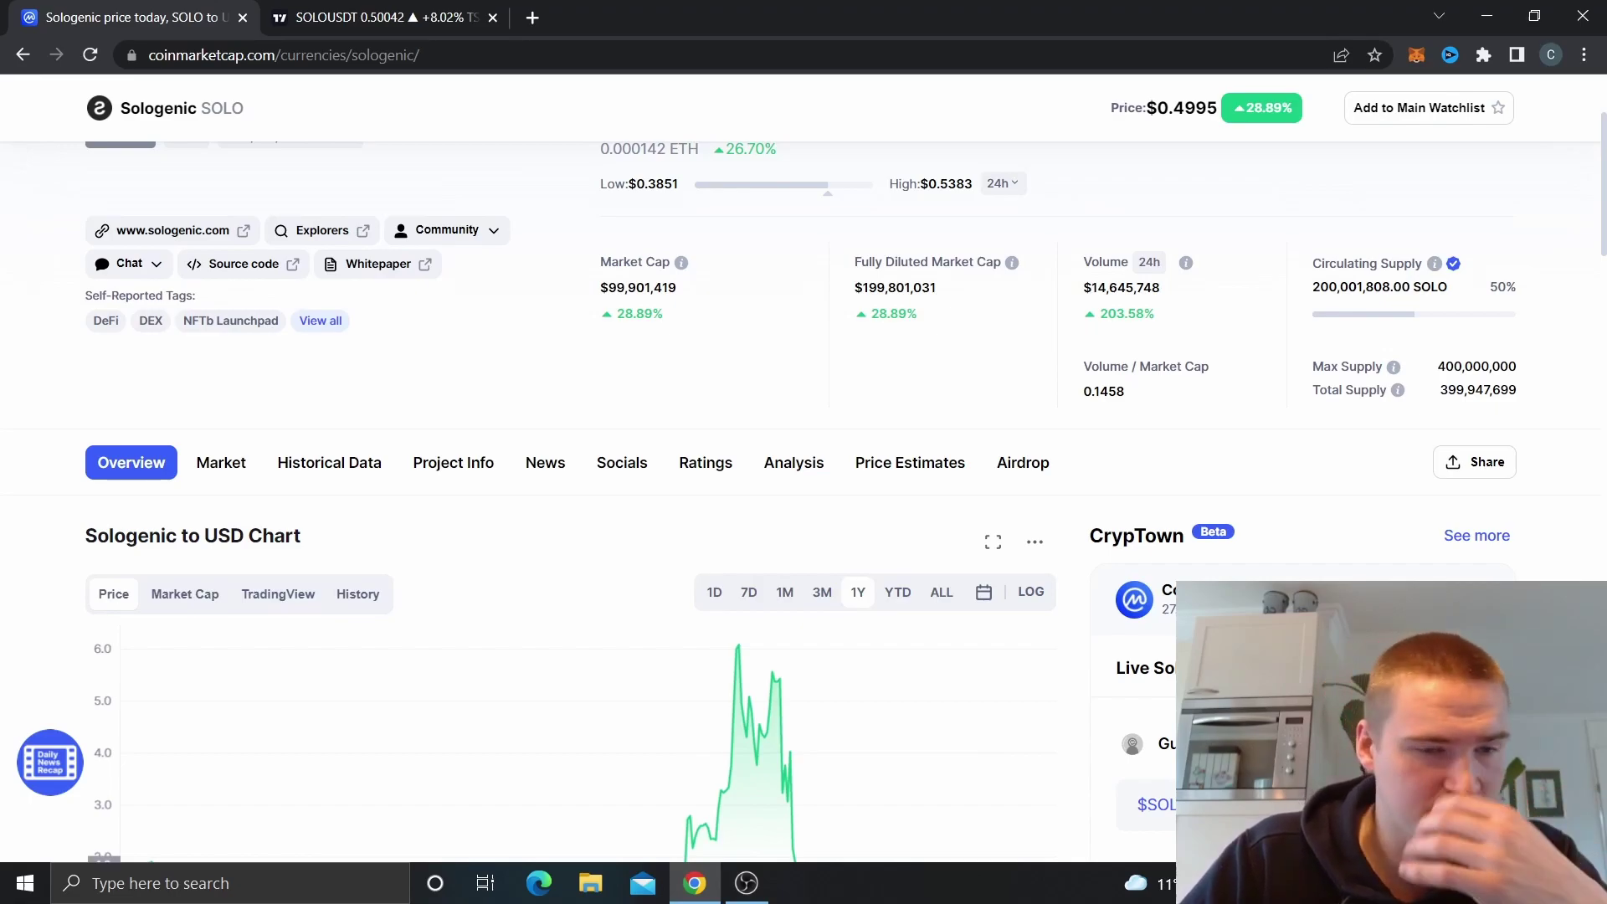
scroll(1004, 335, "down", 3)
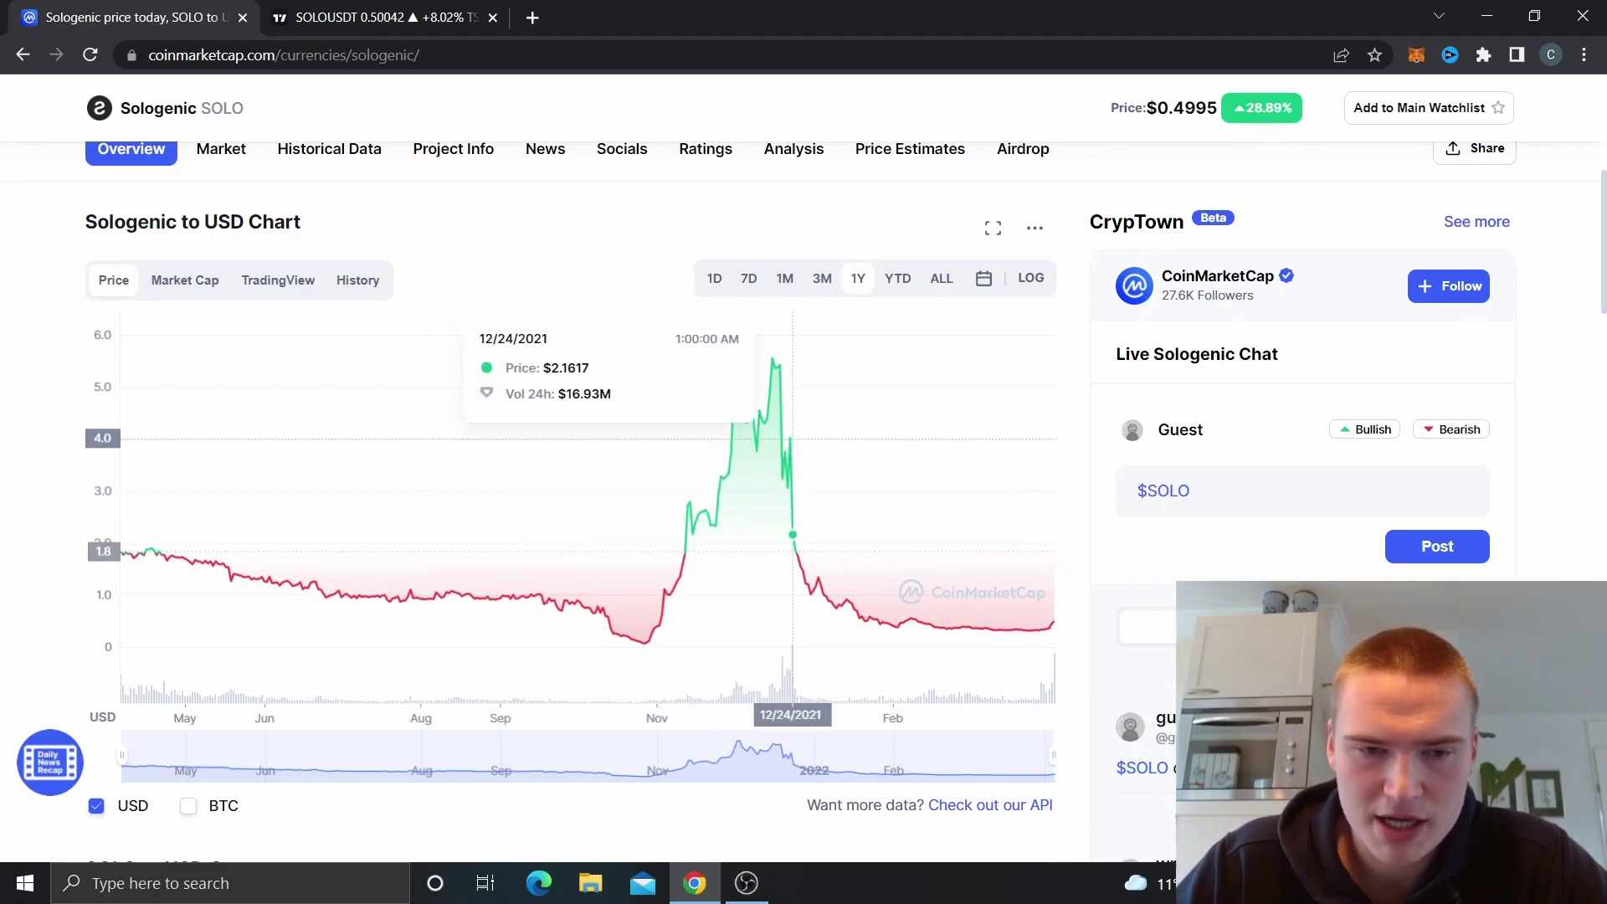
scroll(779, 502, "up", 3)
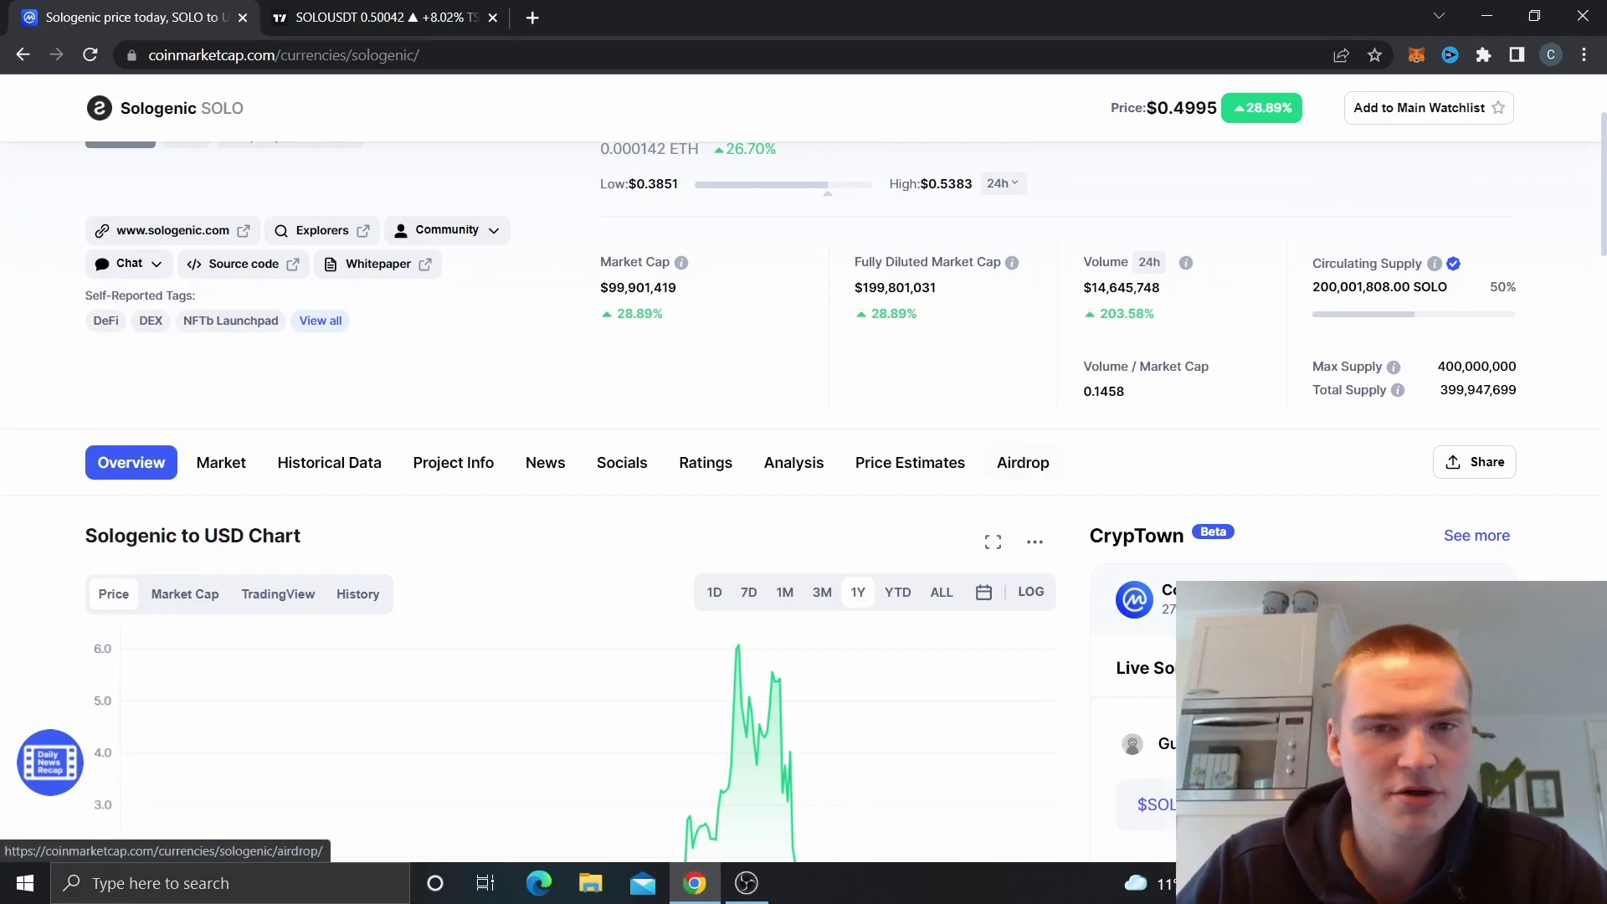
scroll(801, 468, "up", 3)
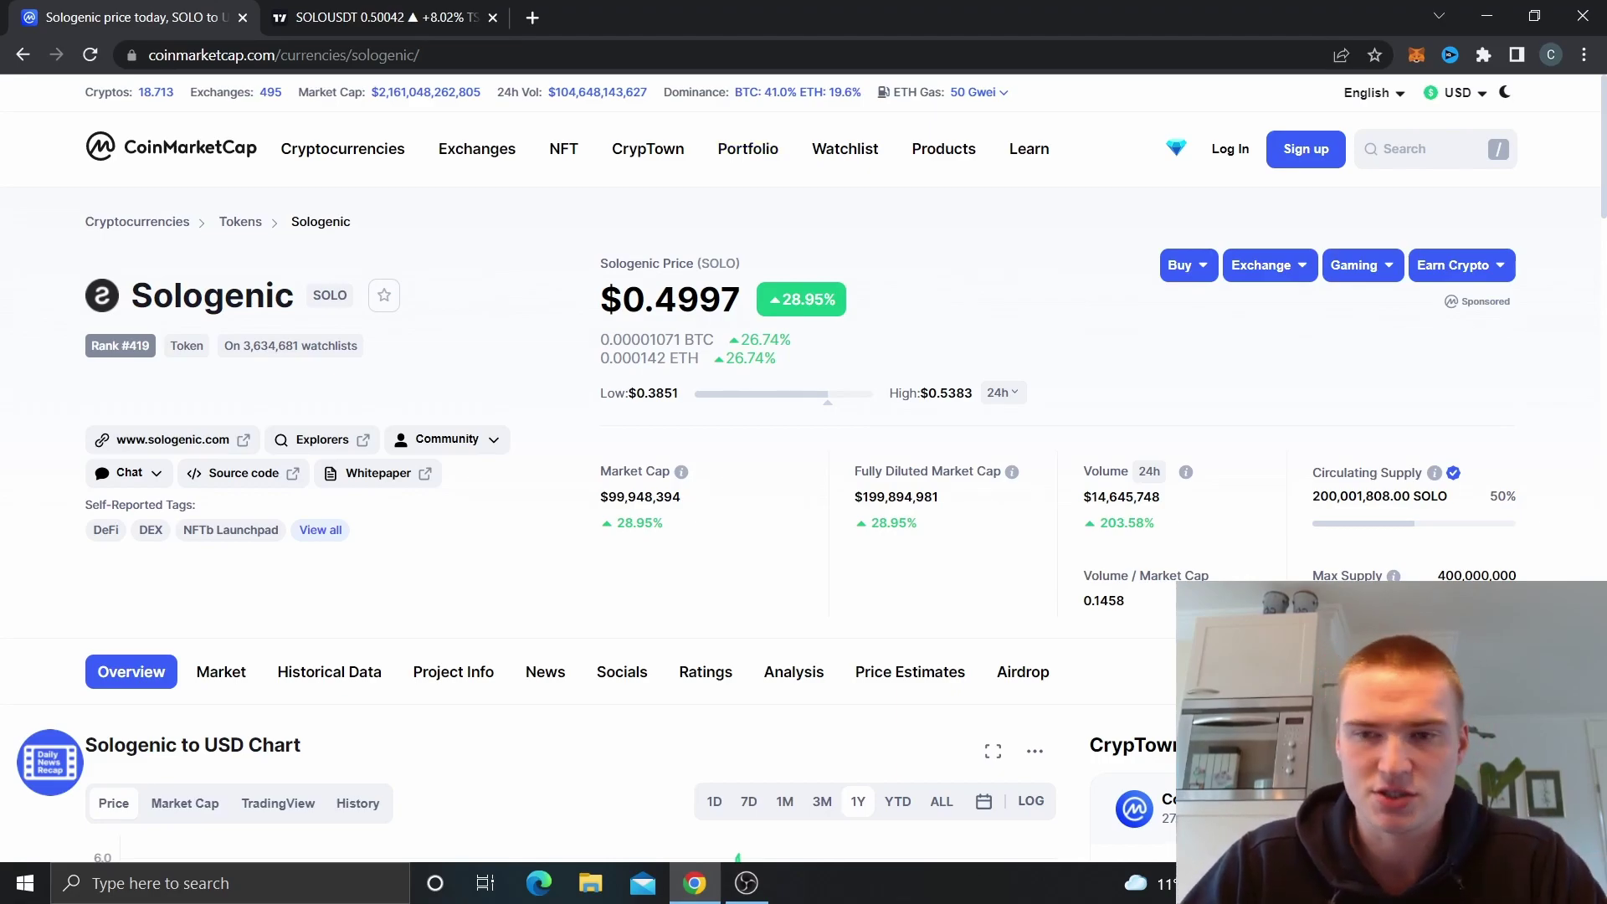
Search for coreum, open the Coreum (CORE) page, and look over its price and supply statistics
type("/coreum")
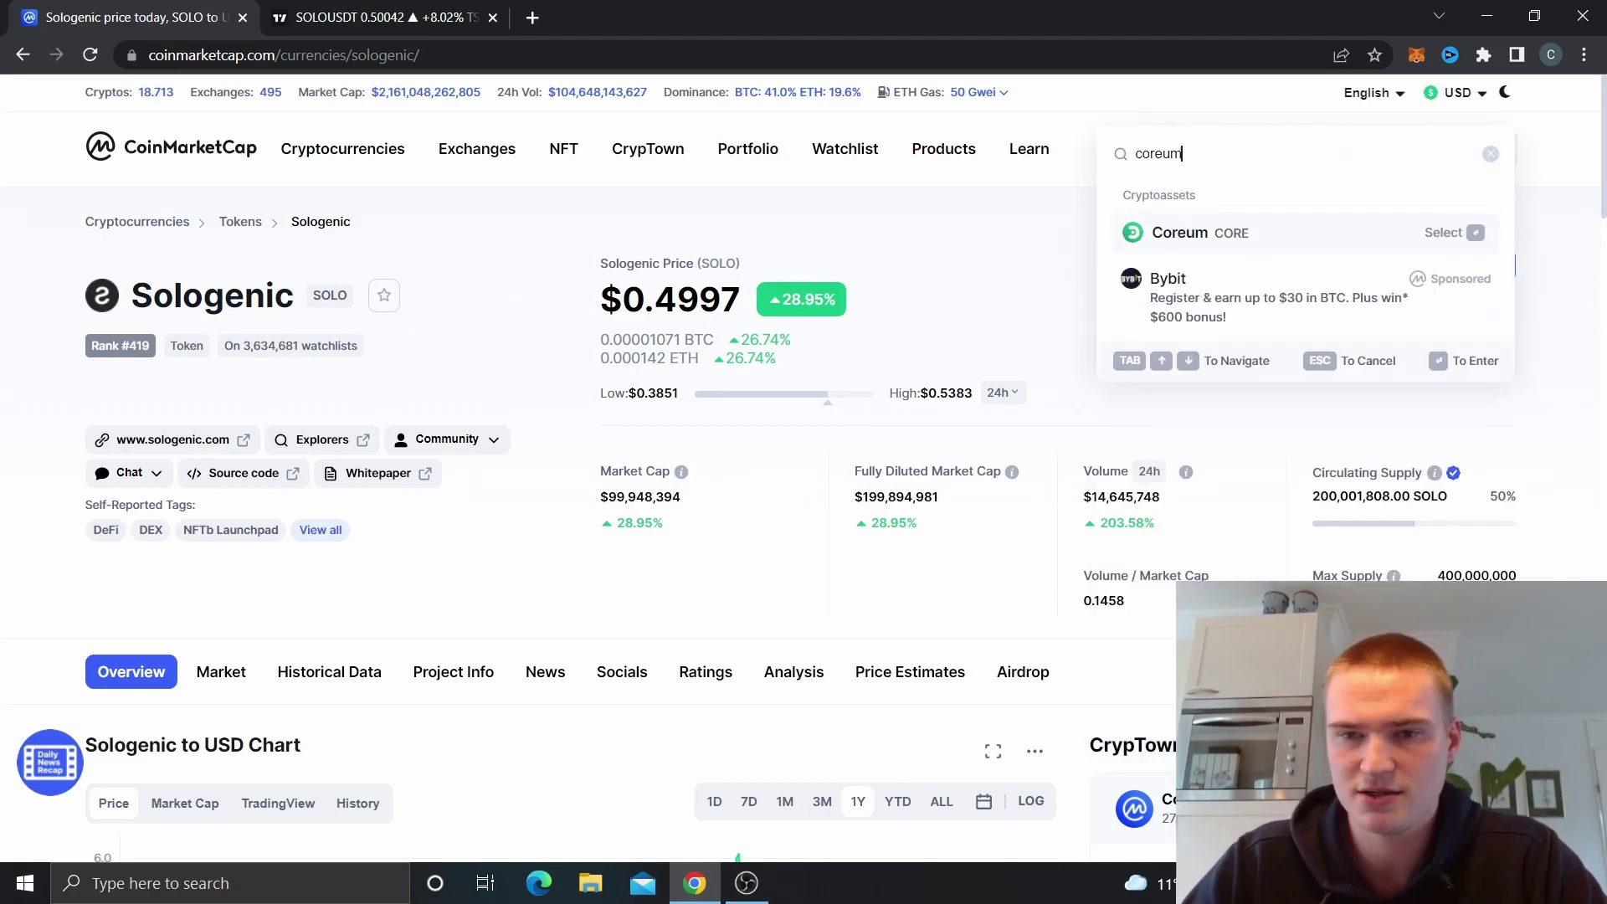
key("Return")
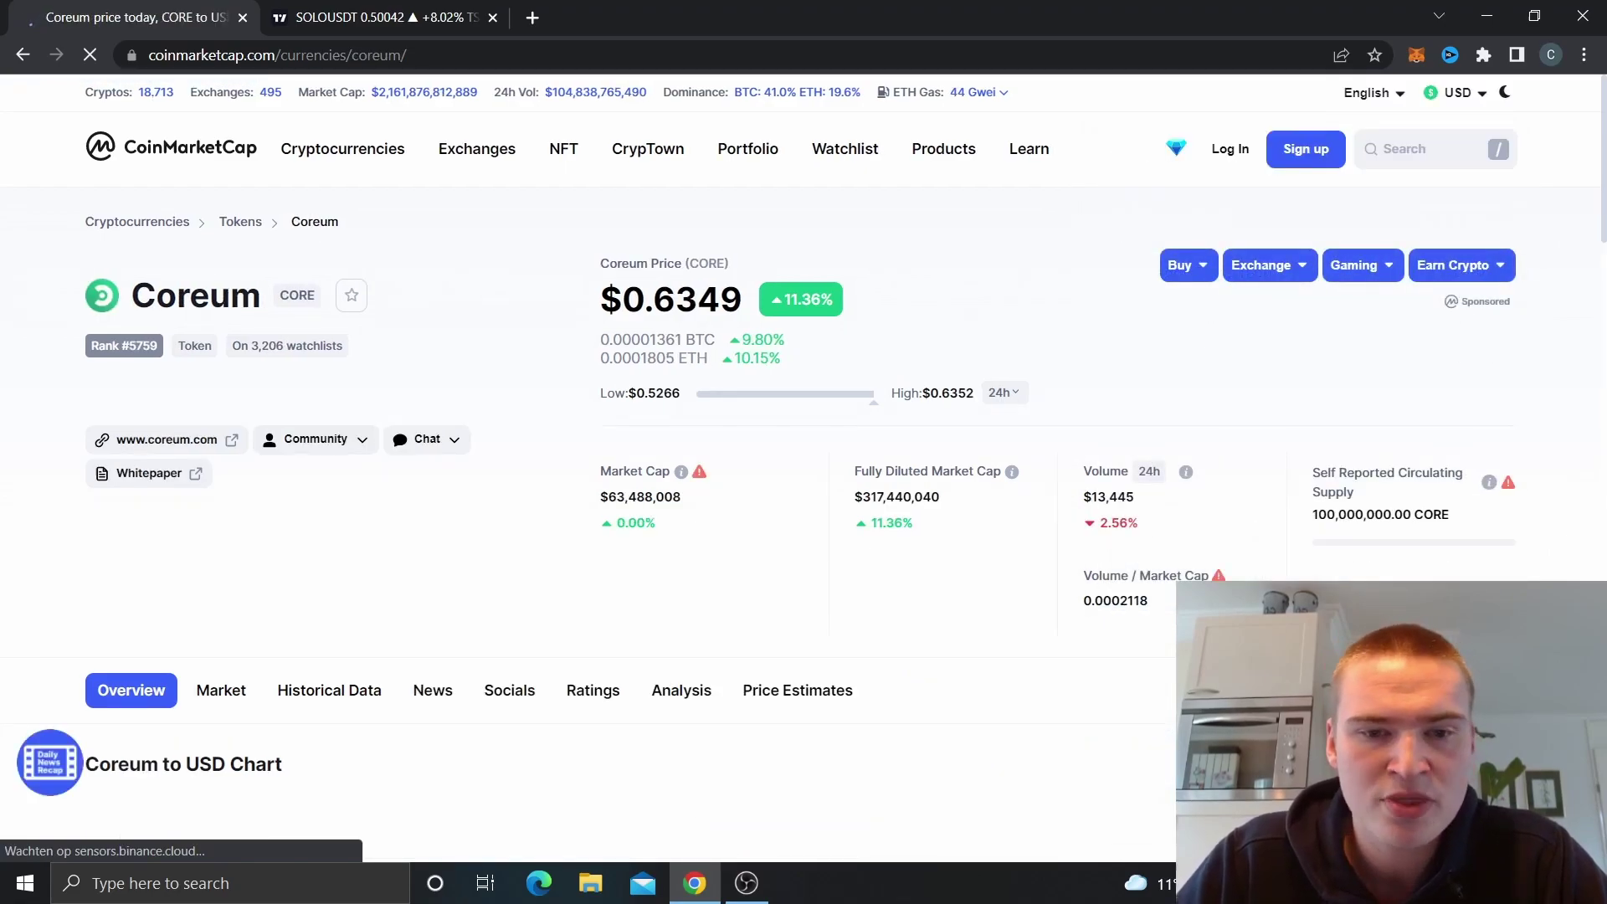
scroll(803, 469, "down", 1)
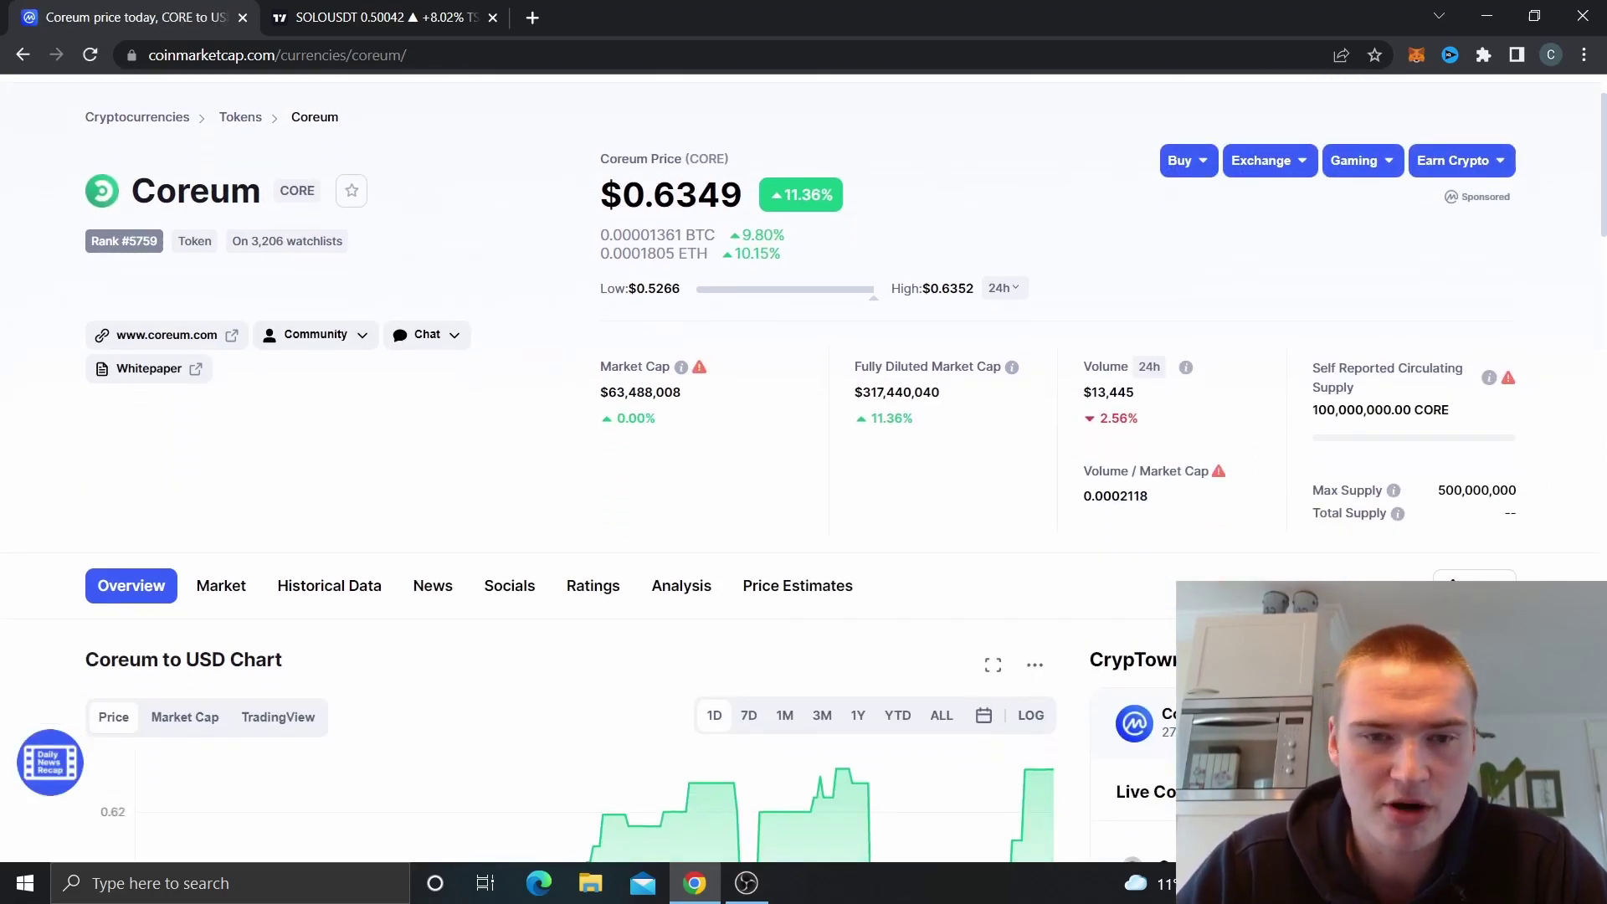
scroll(803, 469, "down", 3)
scroll(803, 469, "up", 4)
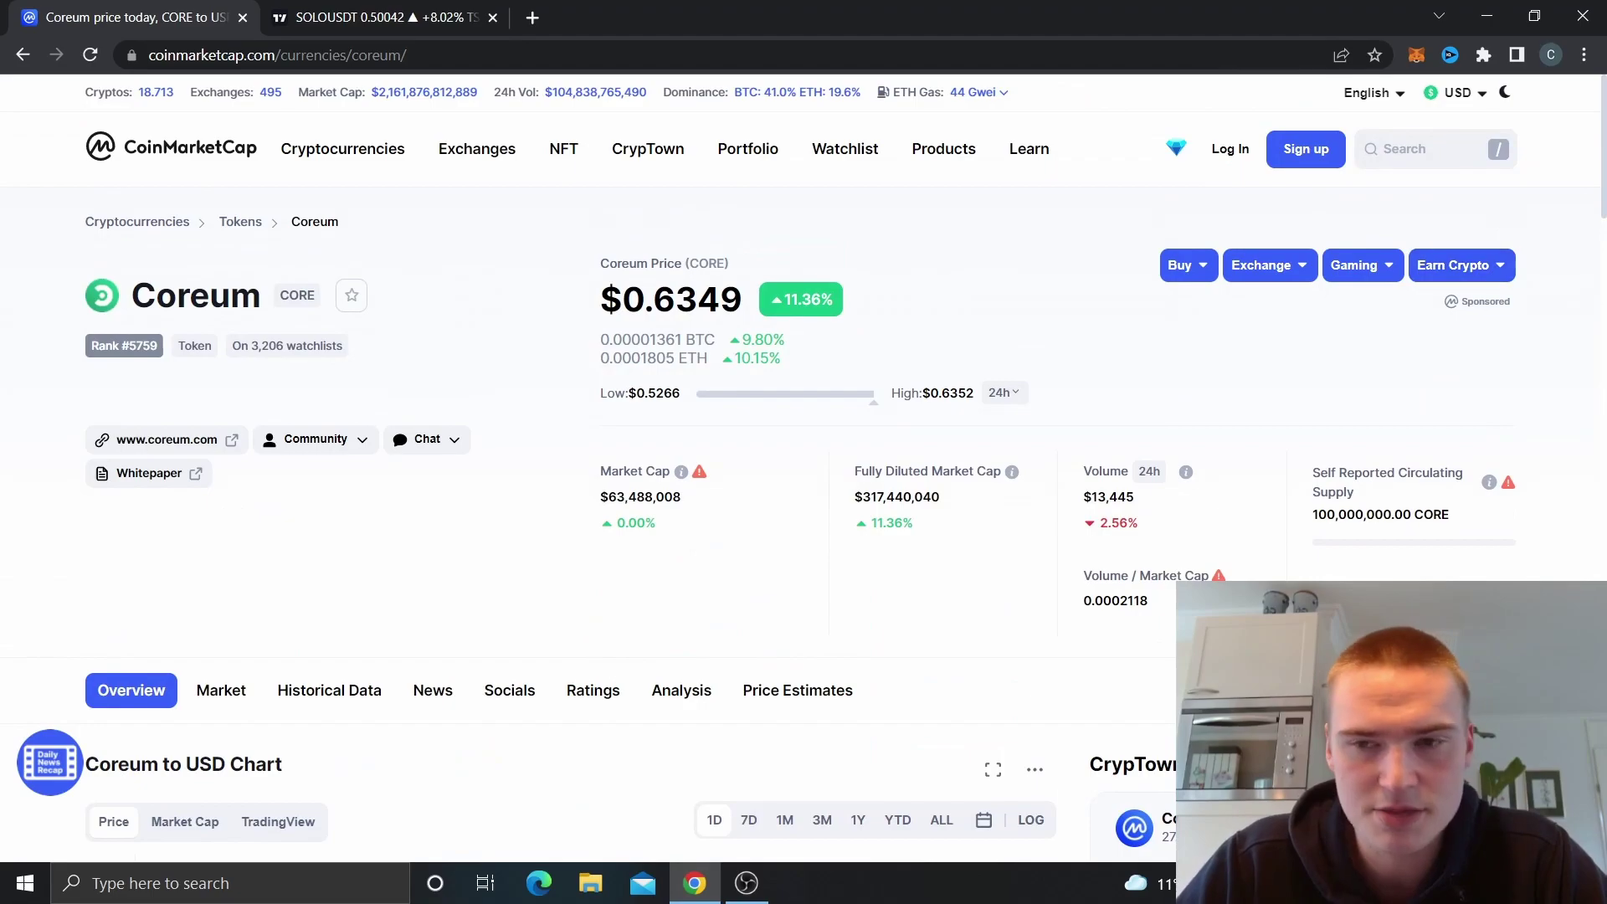
key("/")
key("Escape")
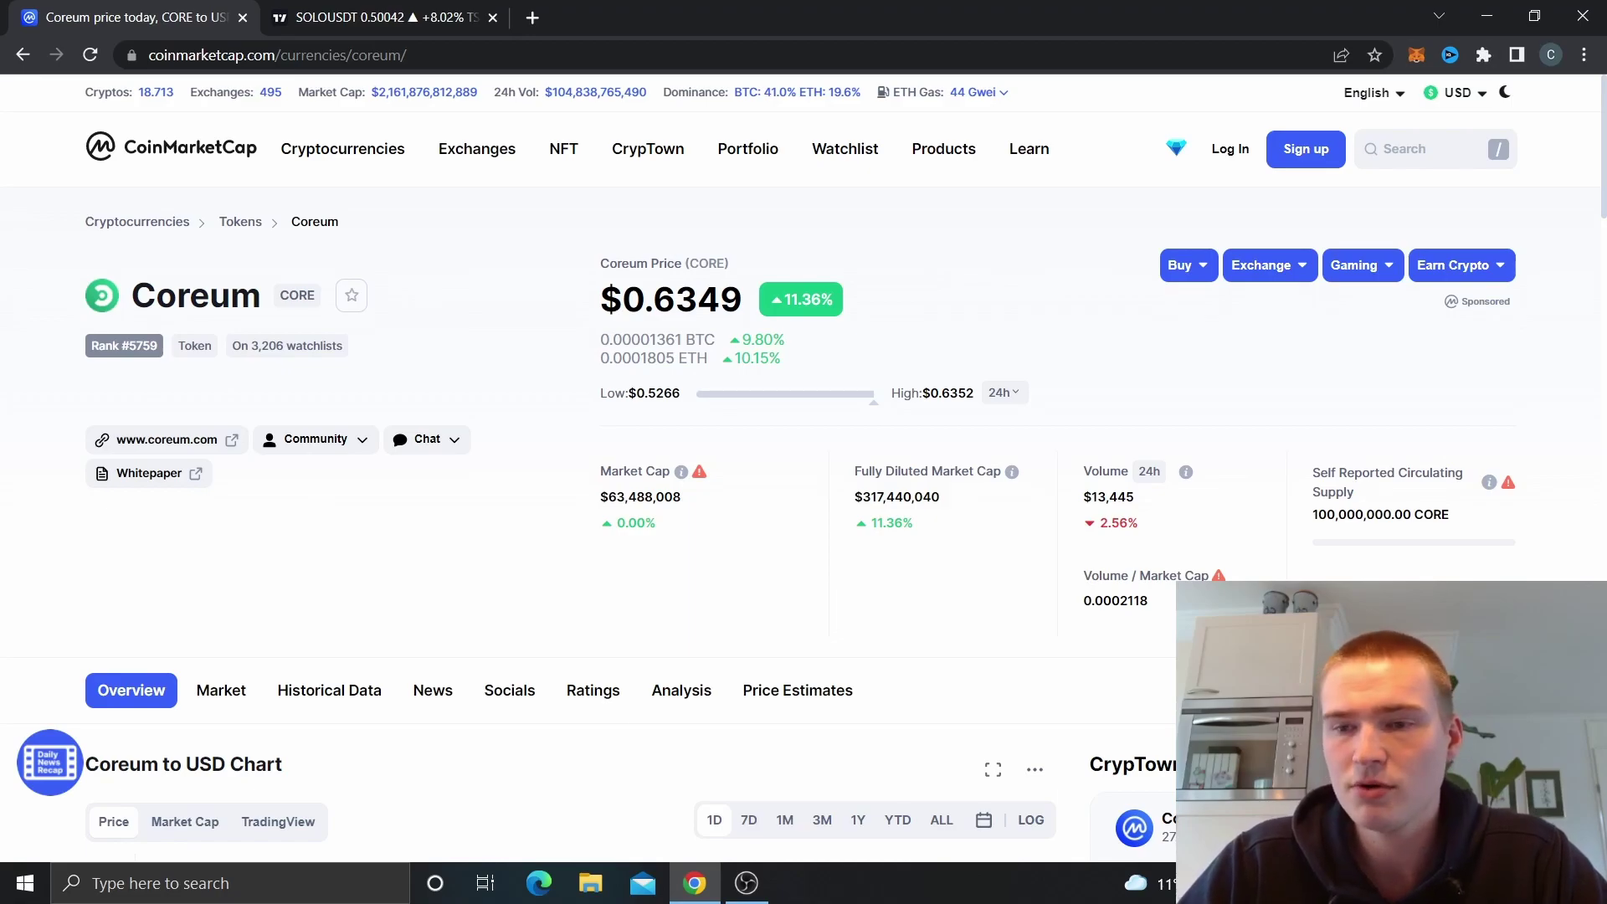
type("/")
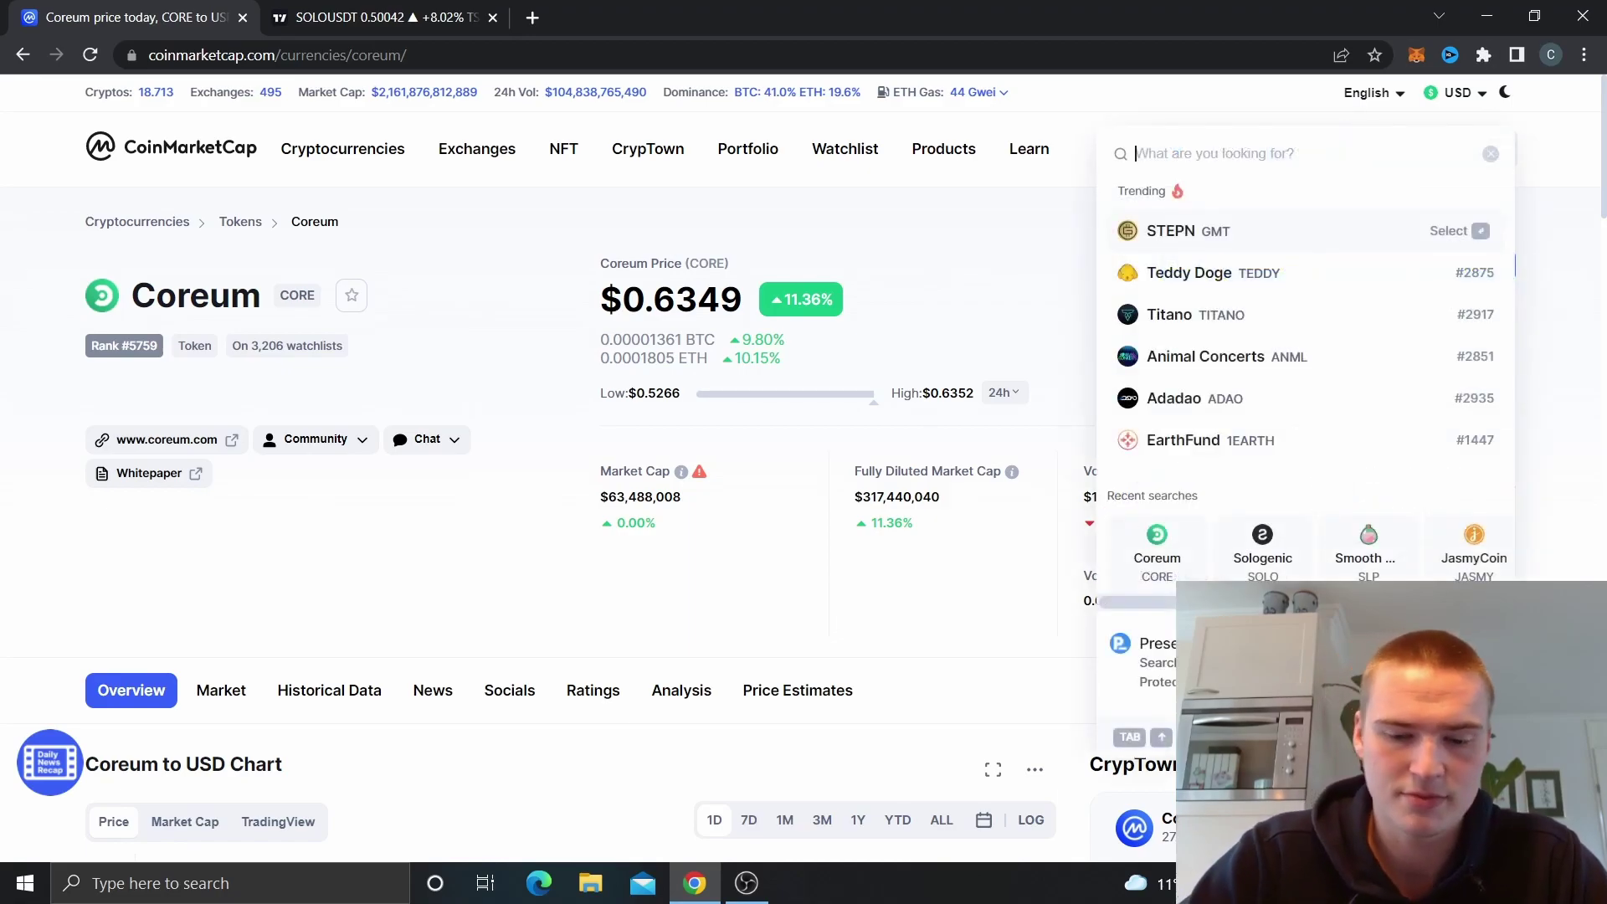
type("solo")
key("Escape")
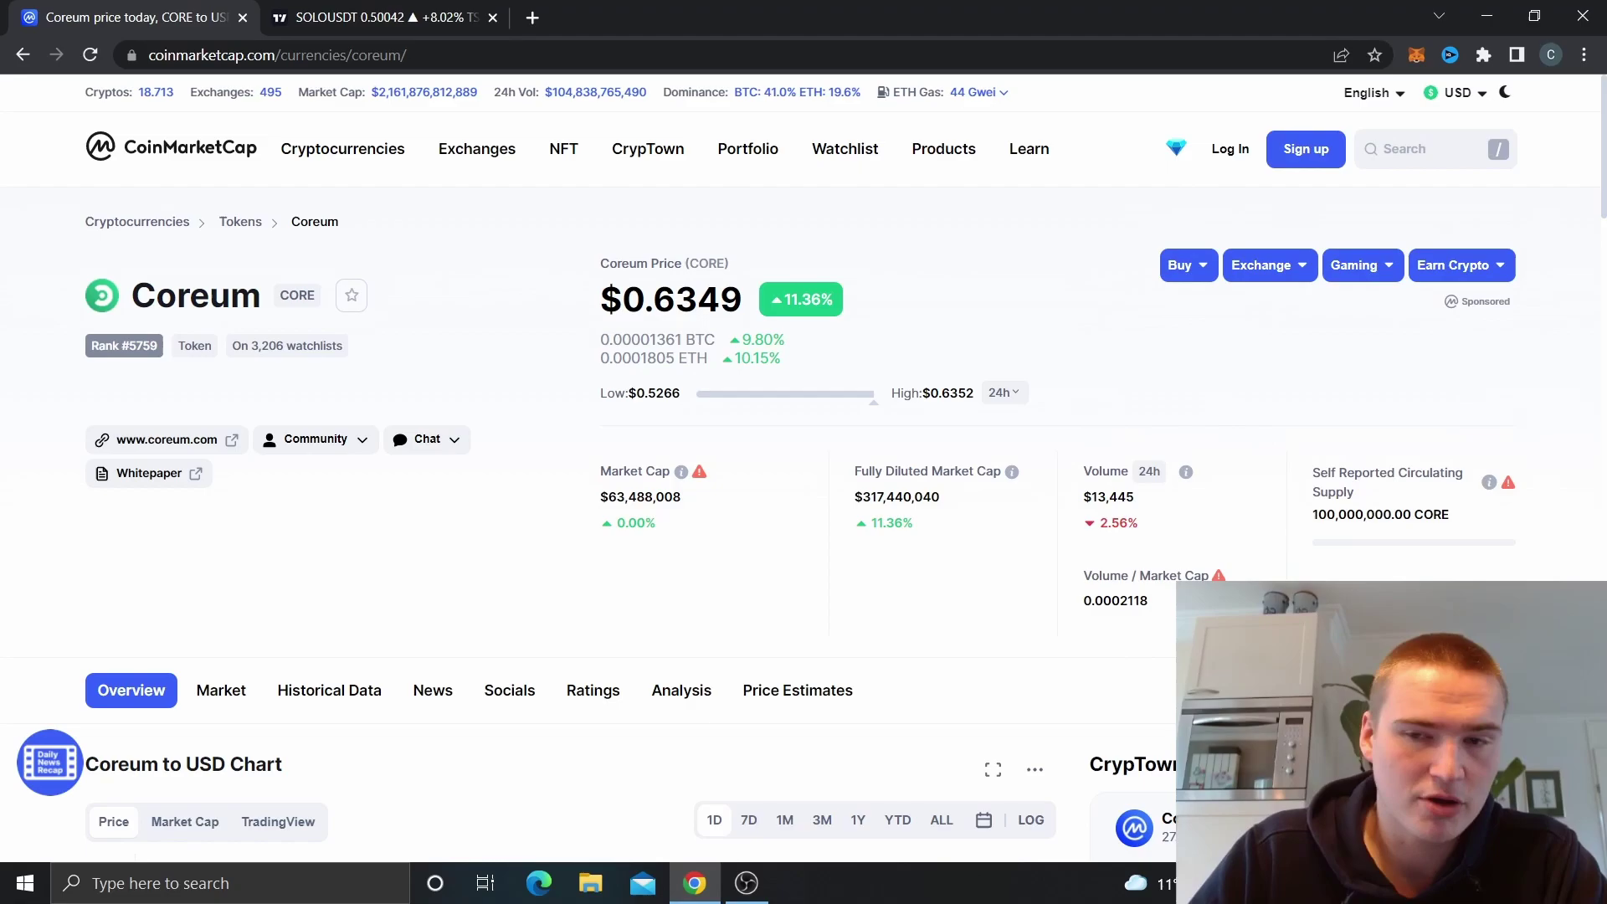
type("/solo")
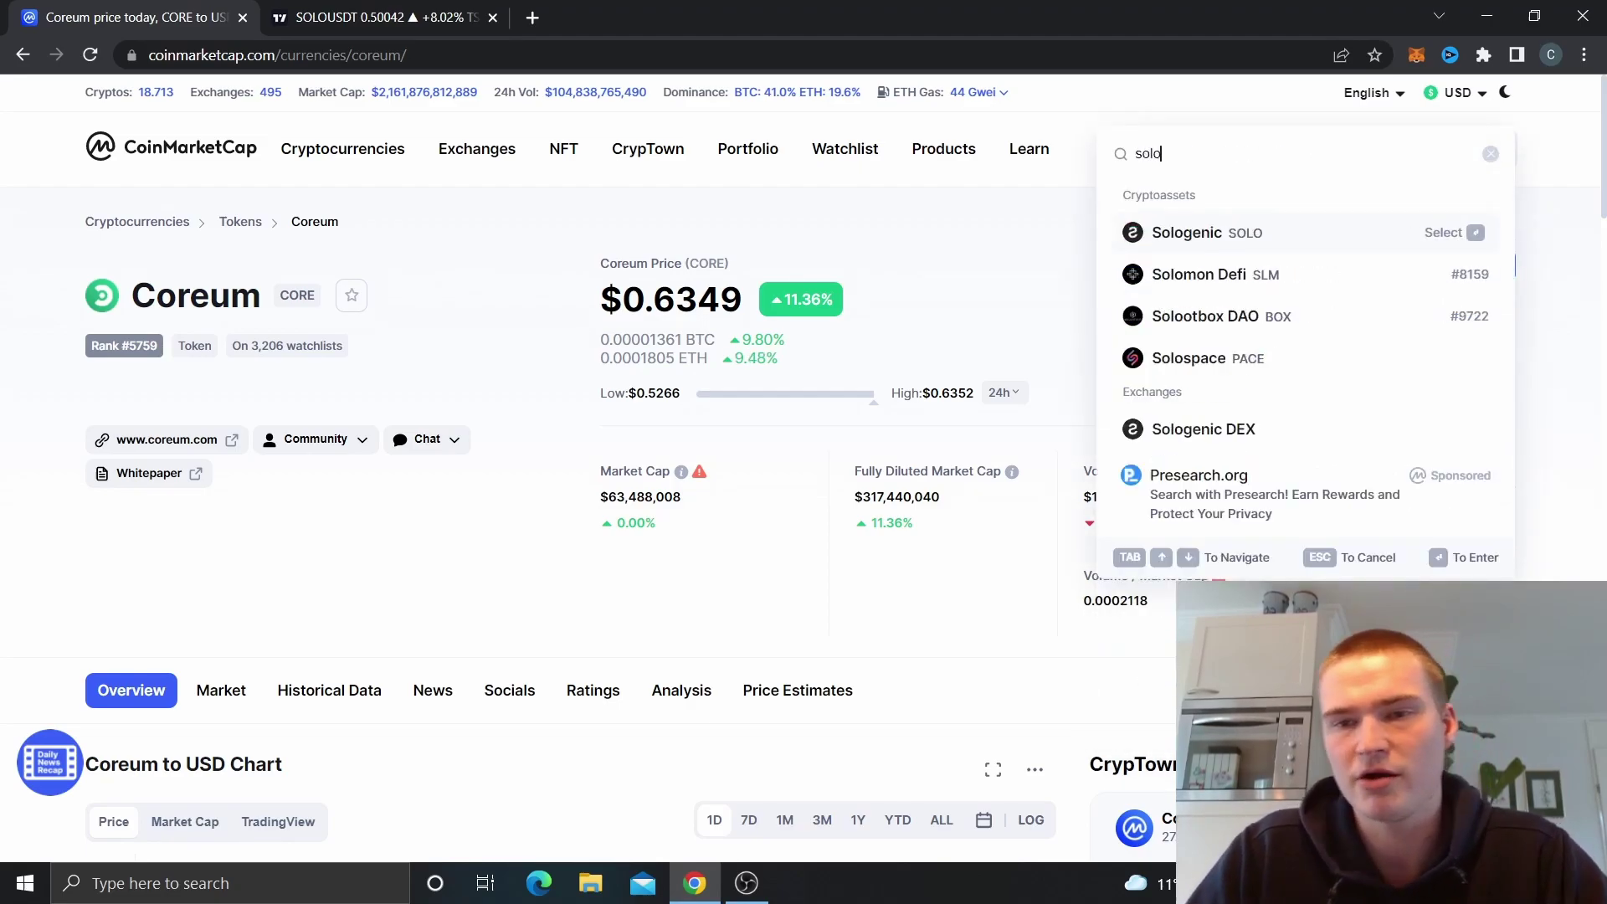
Search for solo to reopen the Sologenic page, and switch to the SOLOUSDT chart in TradingView
key("Return")
key("ctrl+Tab")
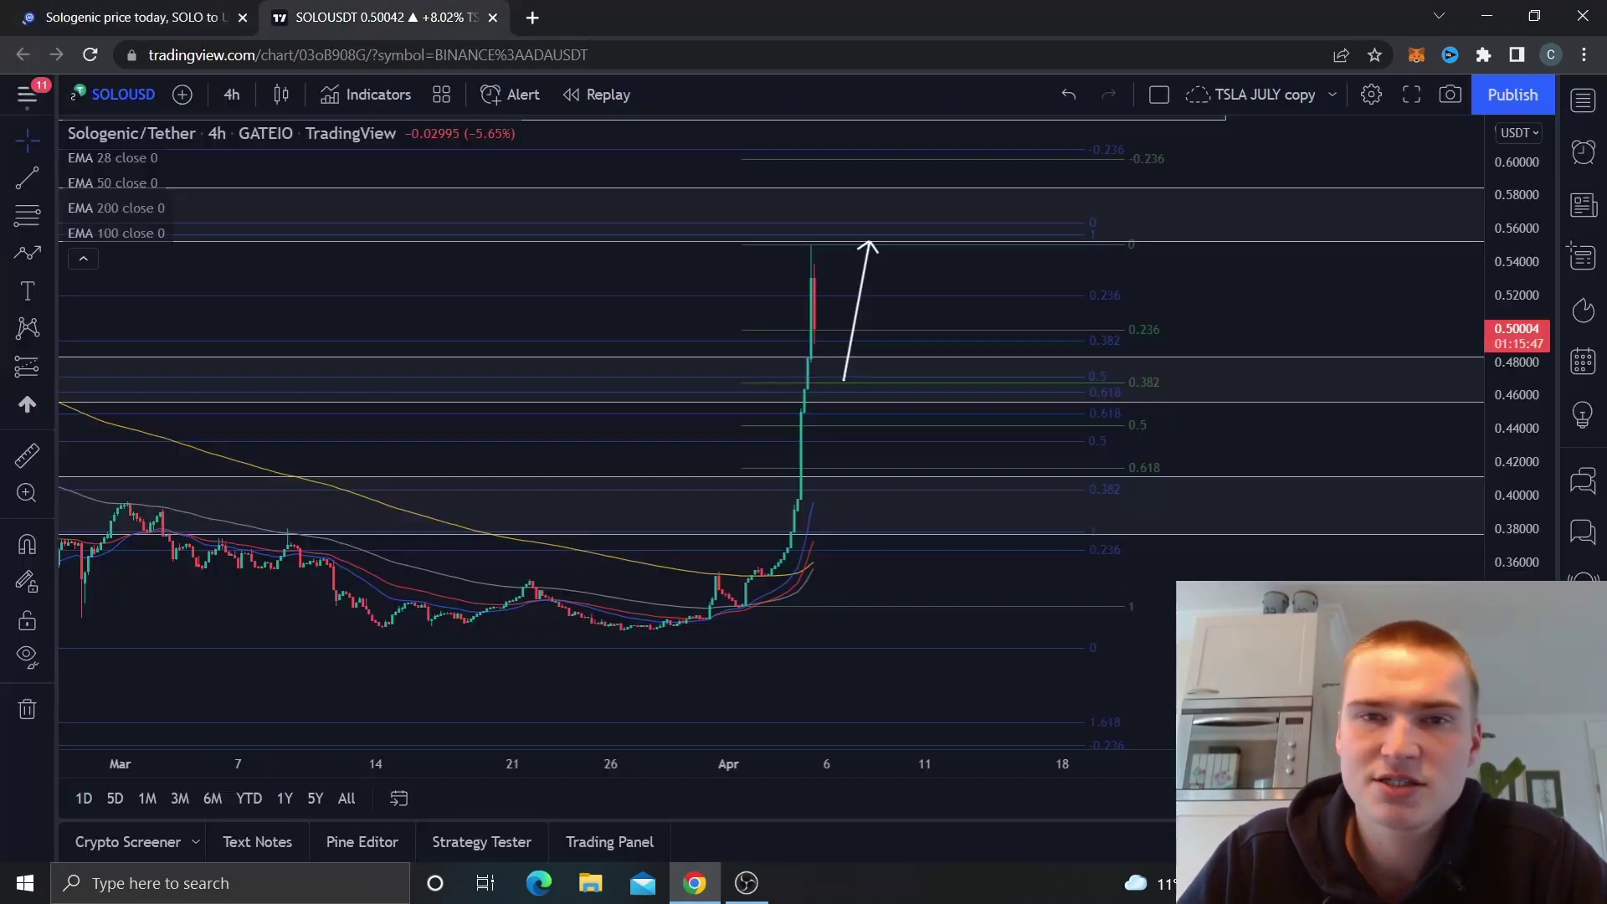
Stretch the white arrow beside the latest candles from about 0.46 up to about 0.58, and delete it
left_click_drag(1020, 316, 1109, 348)
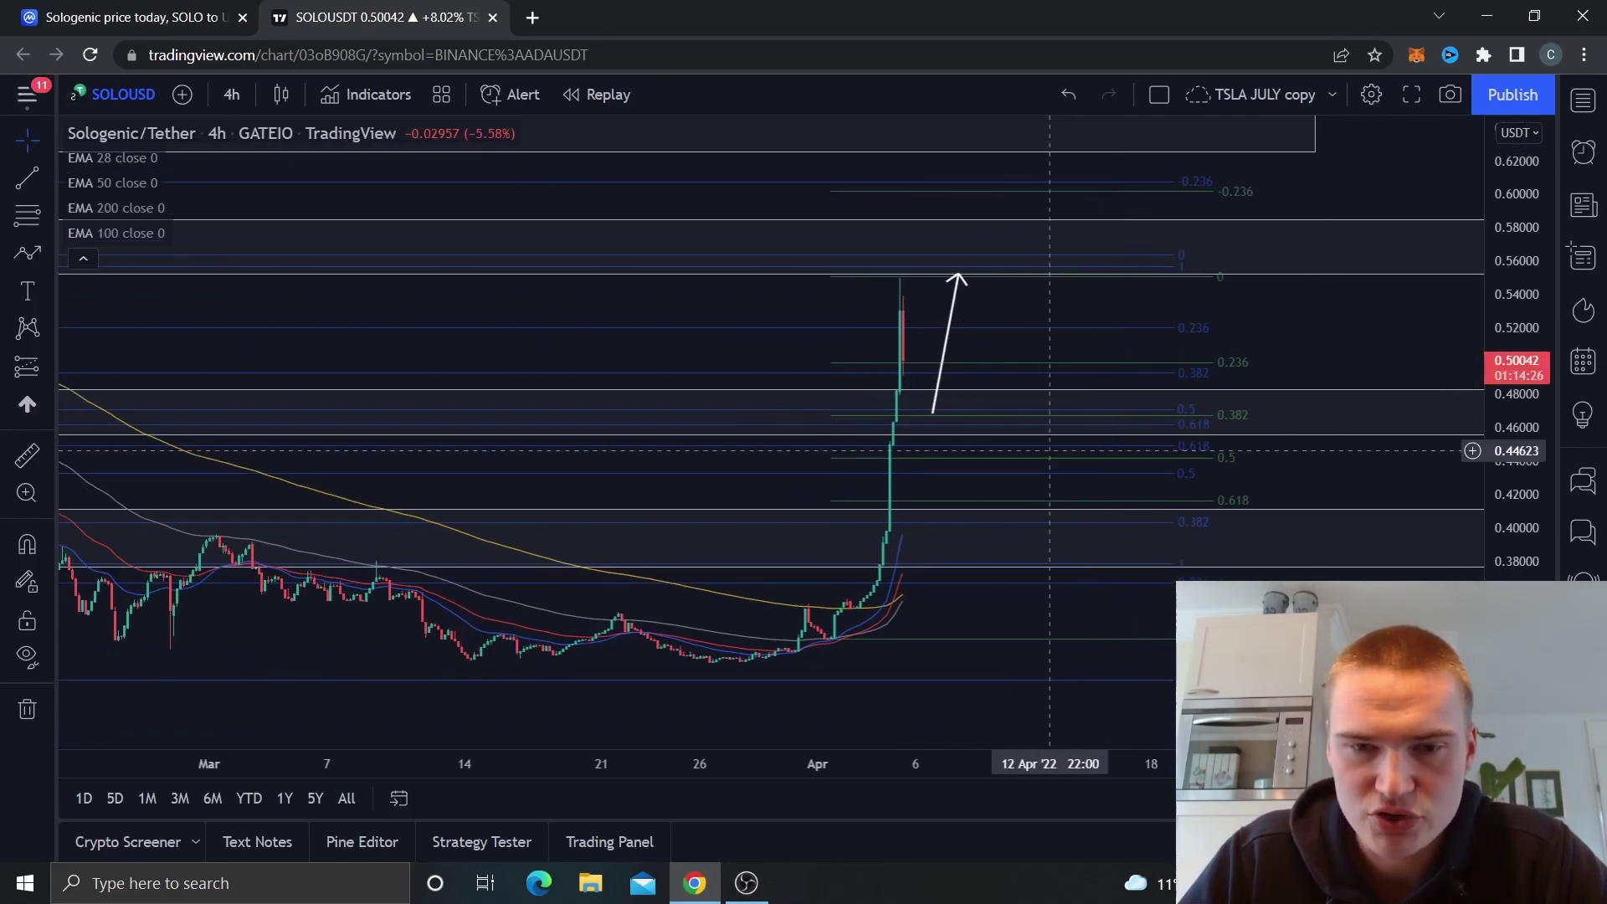
left_click_drag(798, 354, 772, 287)
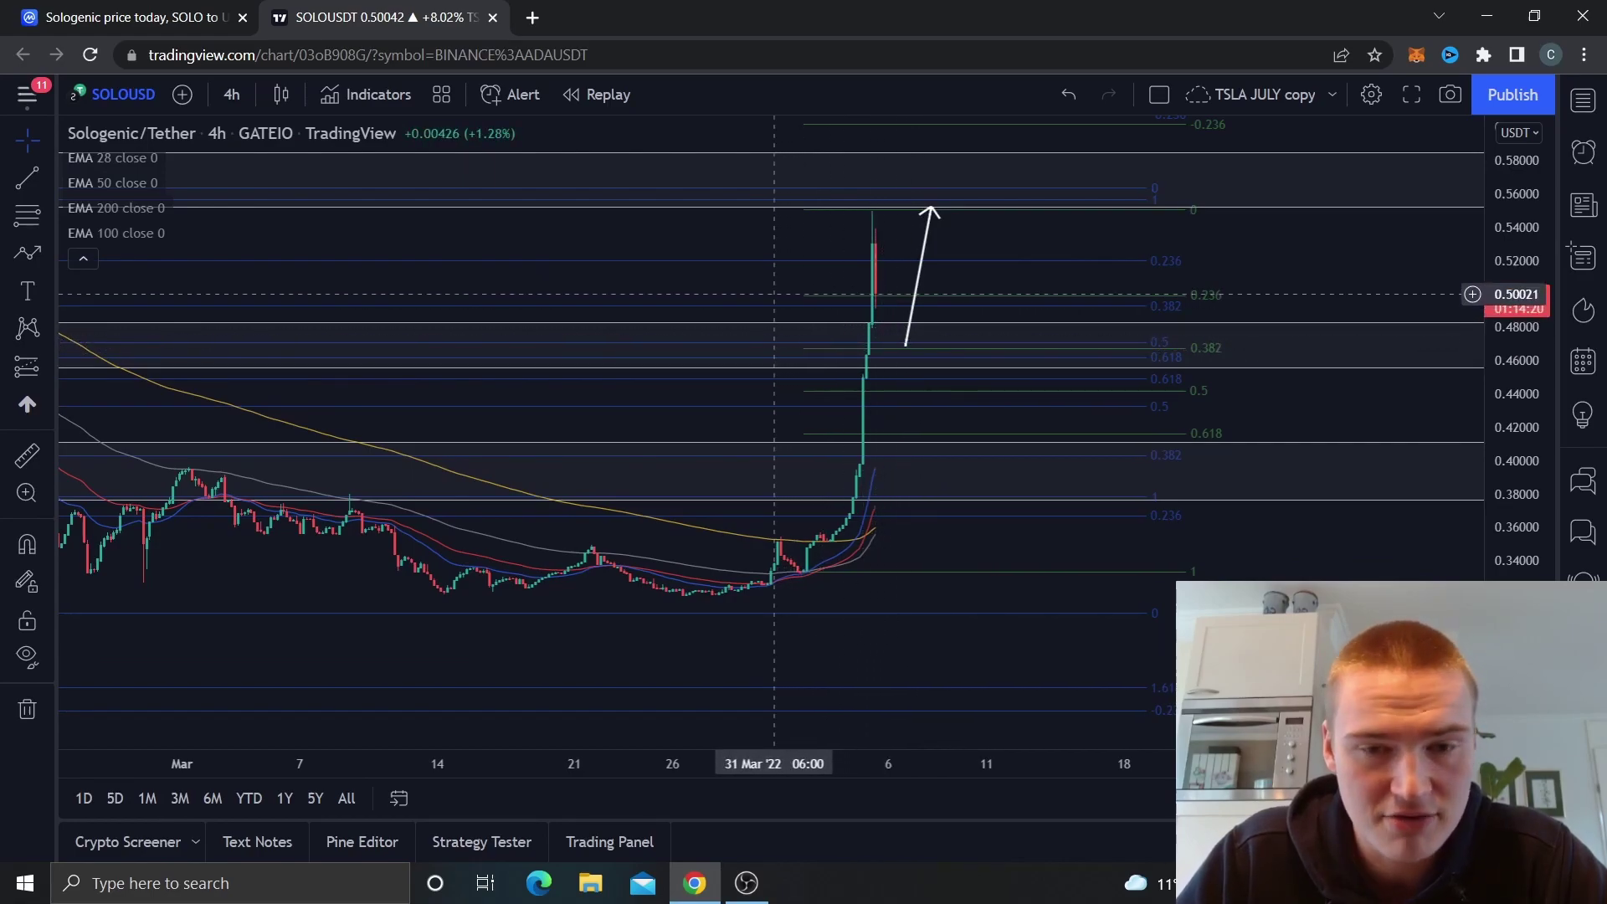
left_click_drag(767, 309, 746, 386)
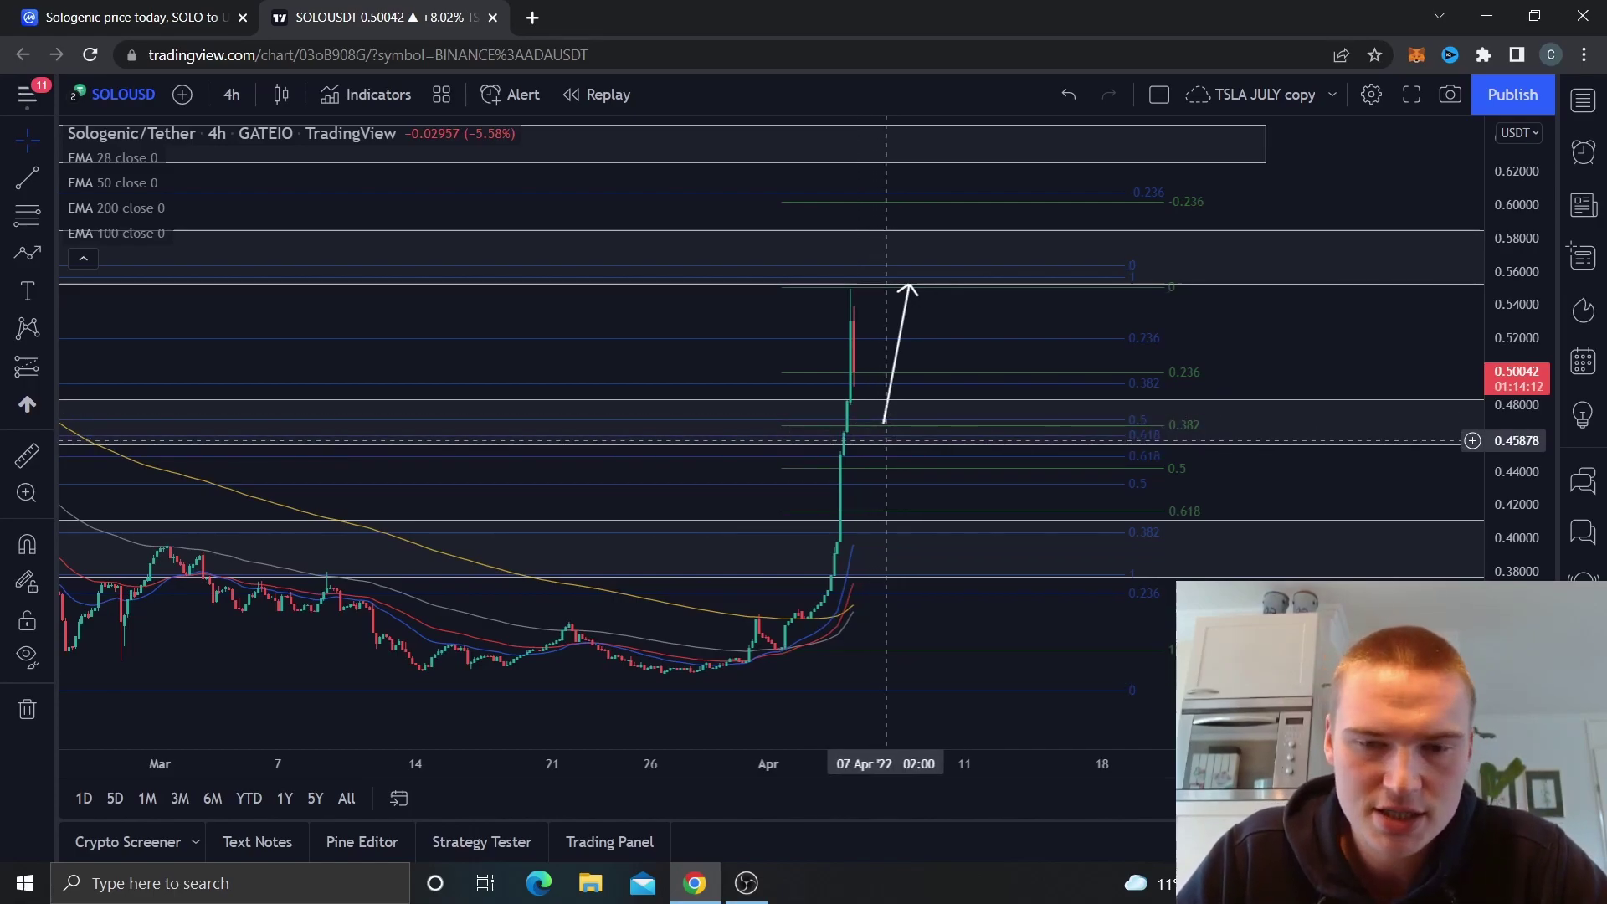
left_click_drag(759, 354, 789, 311)
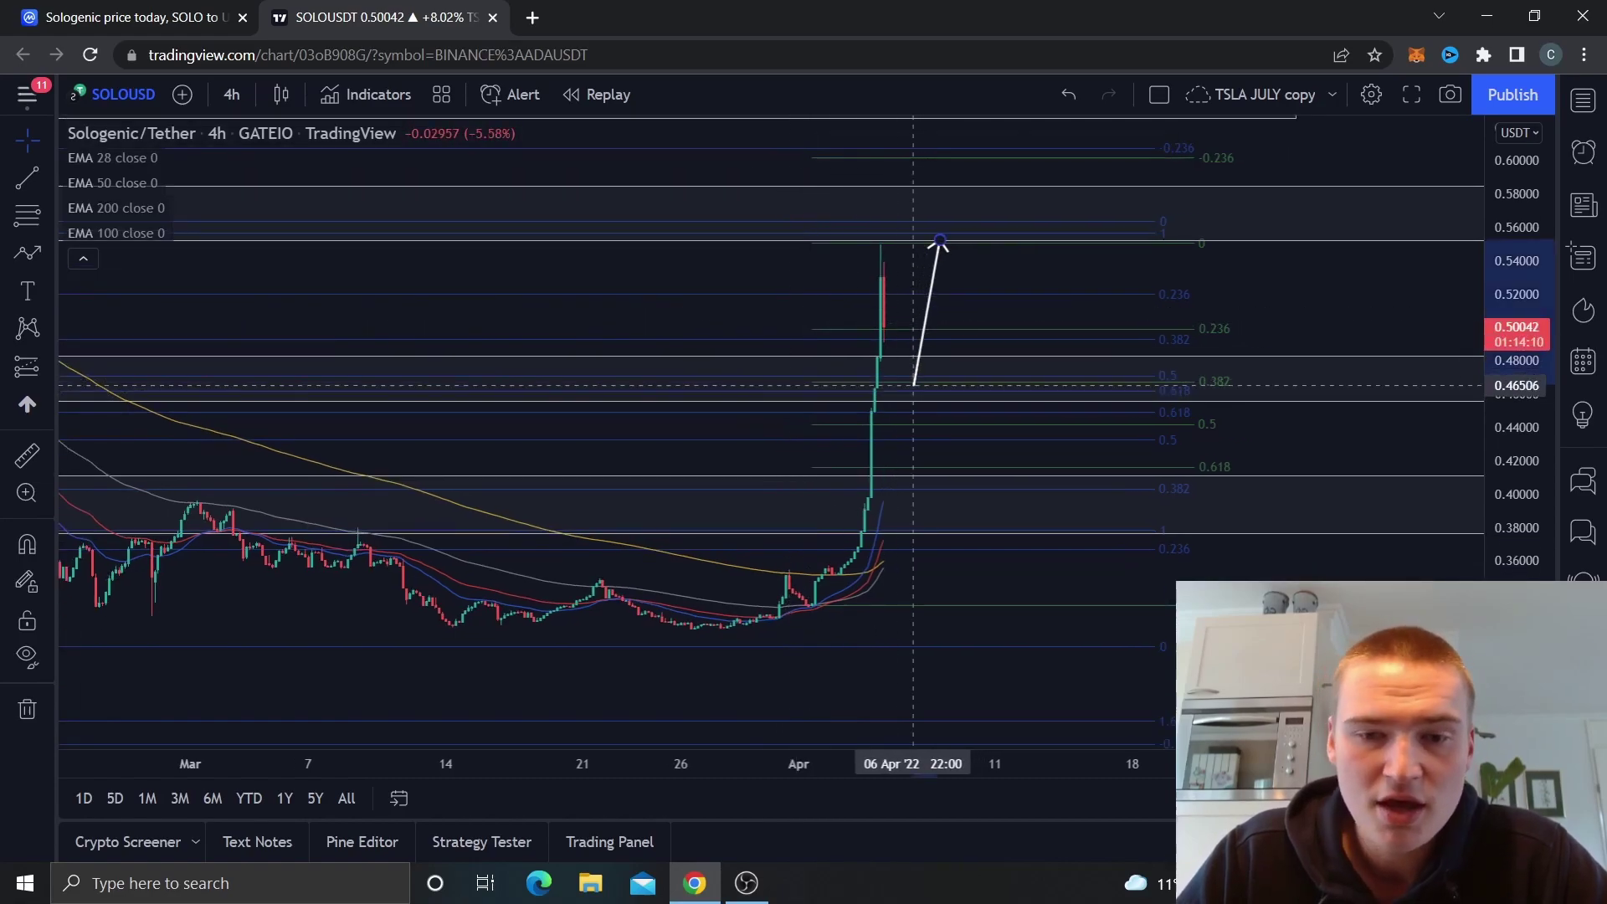
left_click_drag(913, 392, 910, 392)
left_click_drag(849, 267, 843, 383)
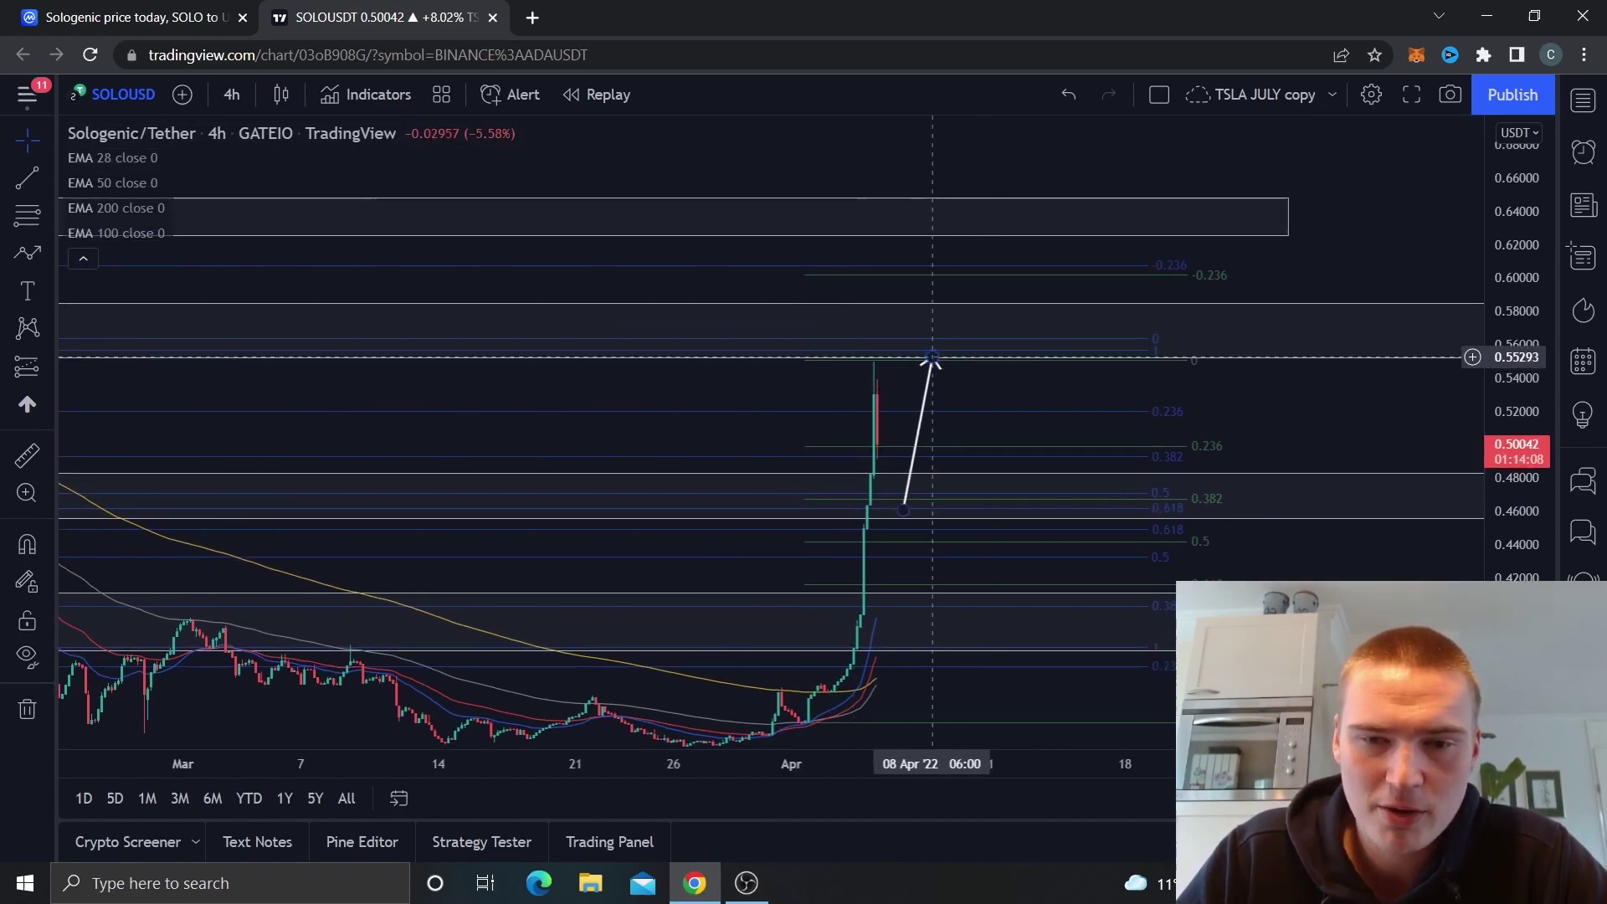
left_click_drag(933, 357, 945, 306)
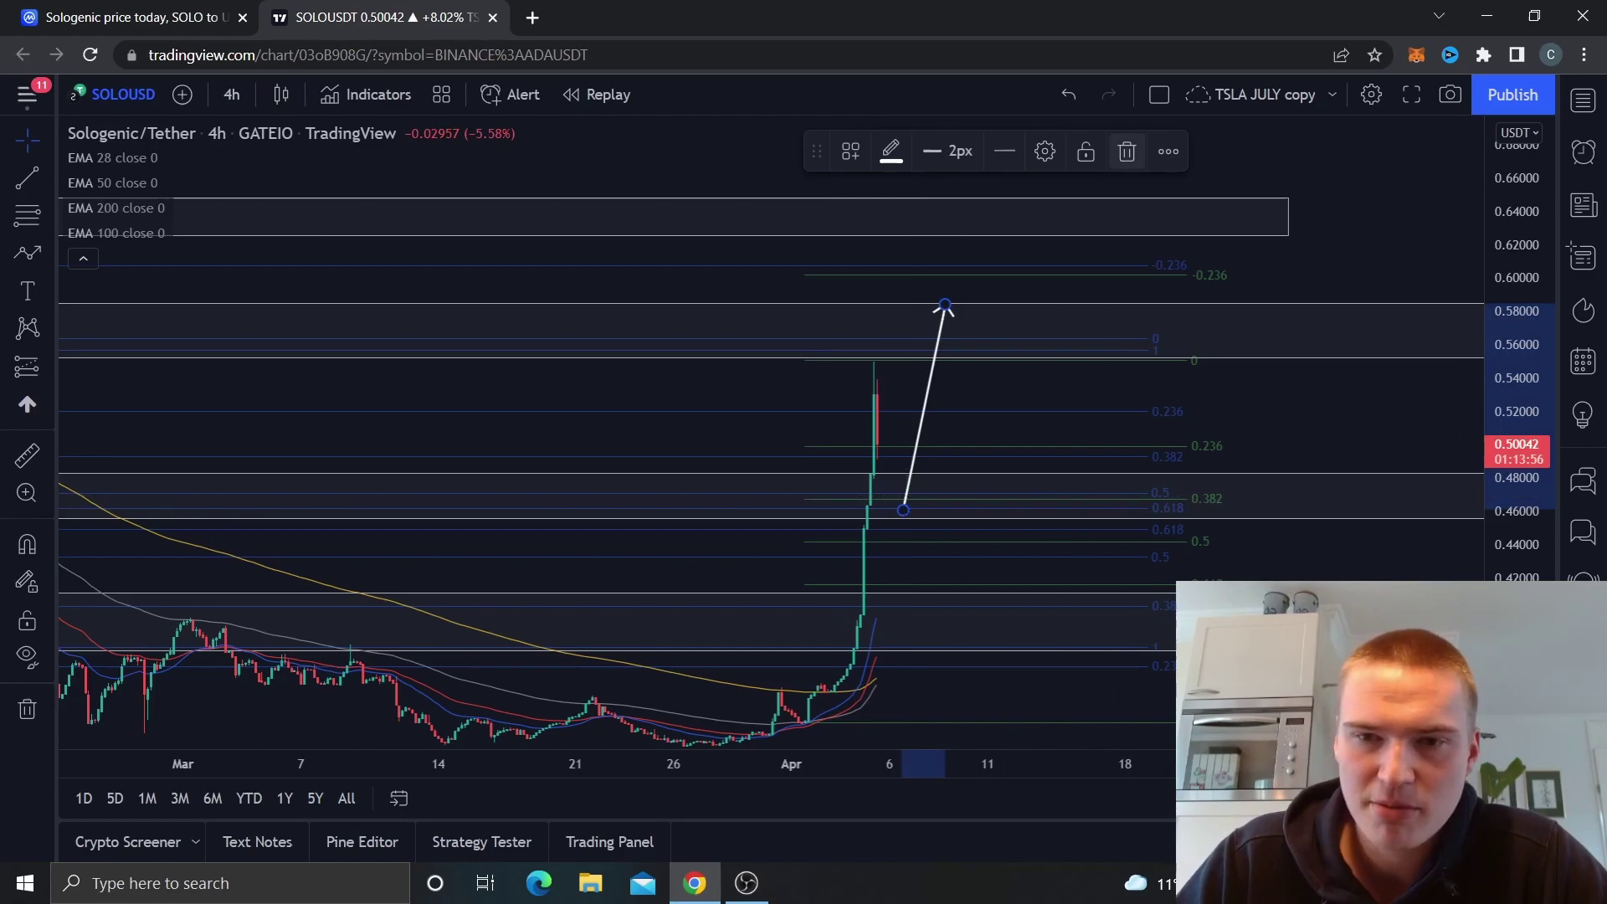
left_click(1126, 151)
Draw a path bouncing between about 0.46 and 0.52, rising to about 0.585 and falling to about 0.48, and remove it
left_click(27, 253)
left_click(883, 444)
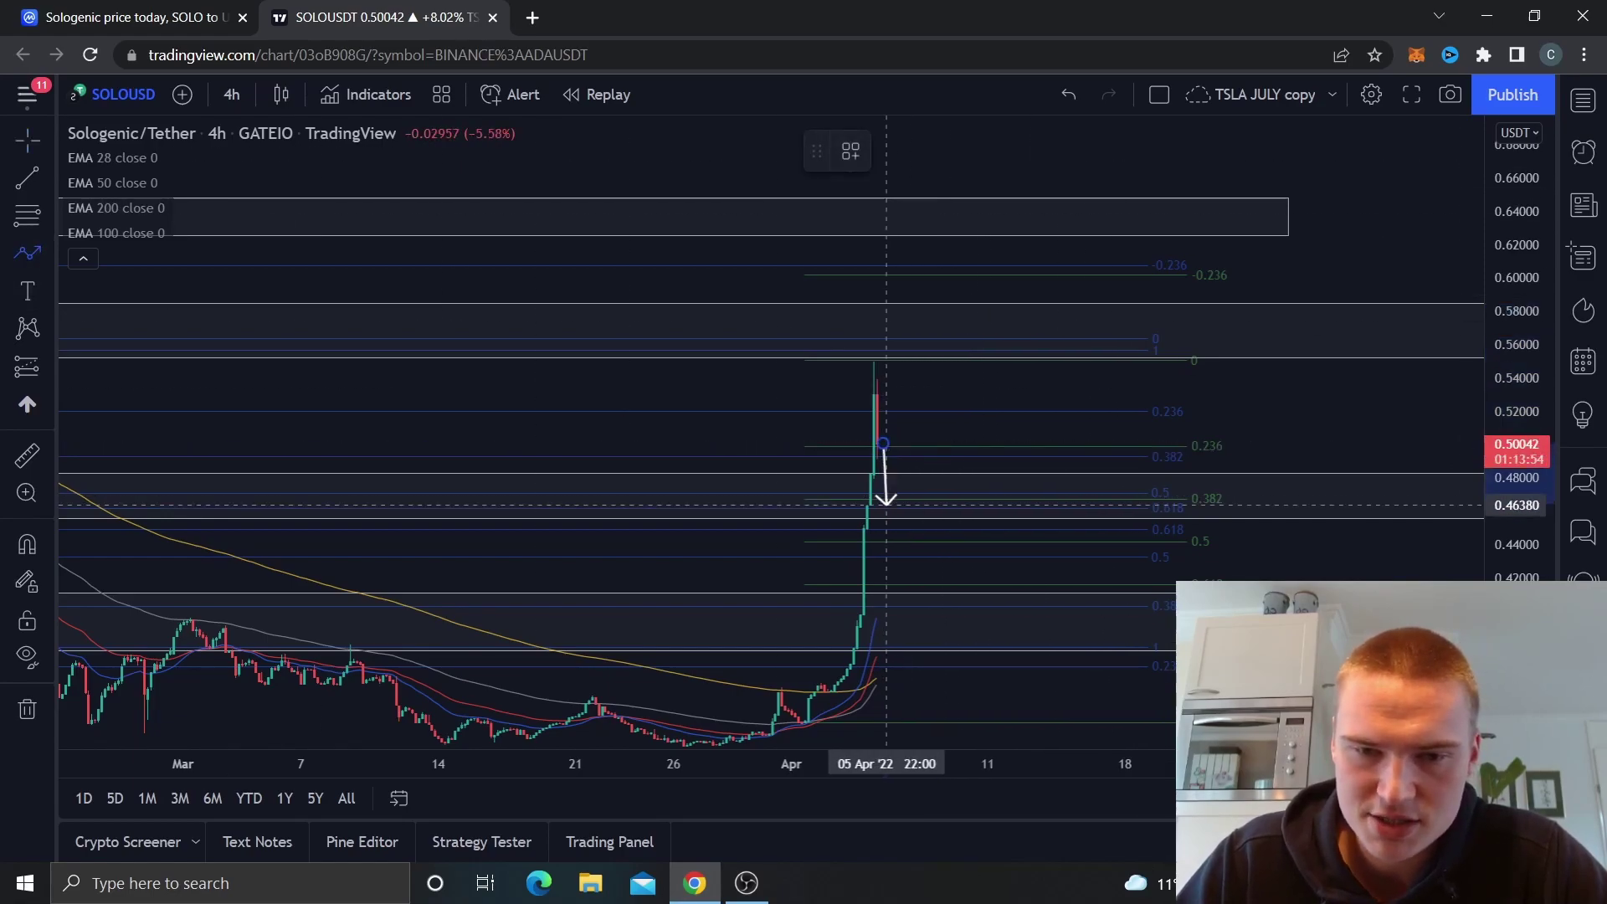
left_click(886, 512)
left_click(896, 411)
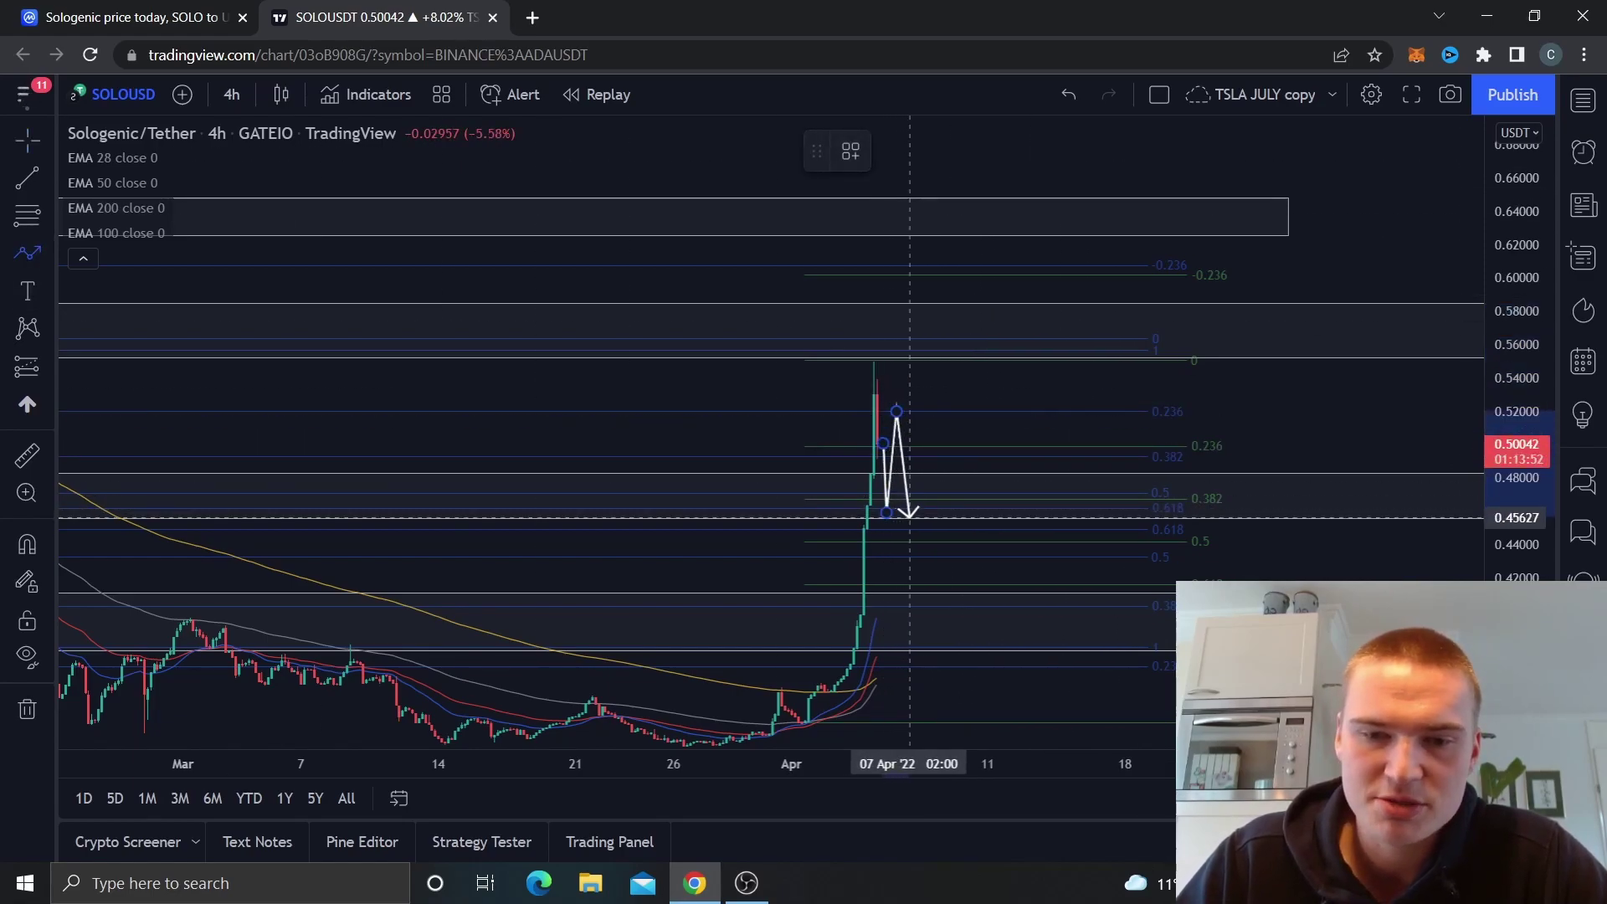
left_click(909, 515)
left_click(926, 411)
left_click(935, 512)
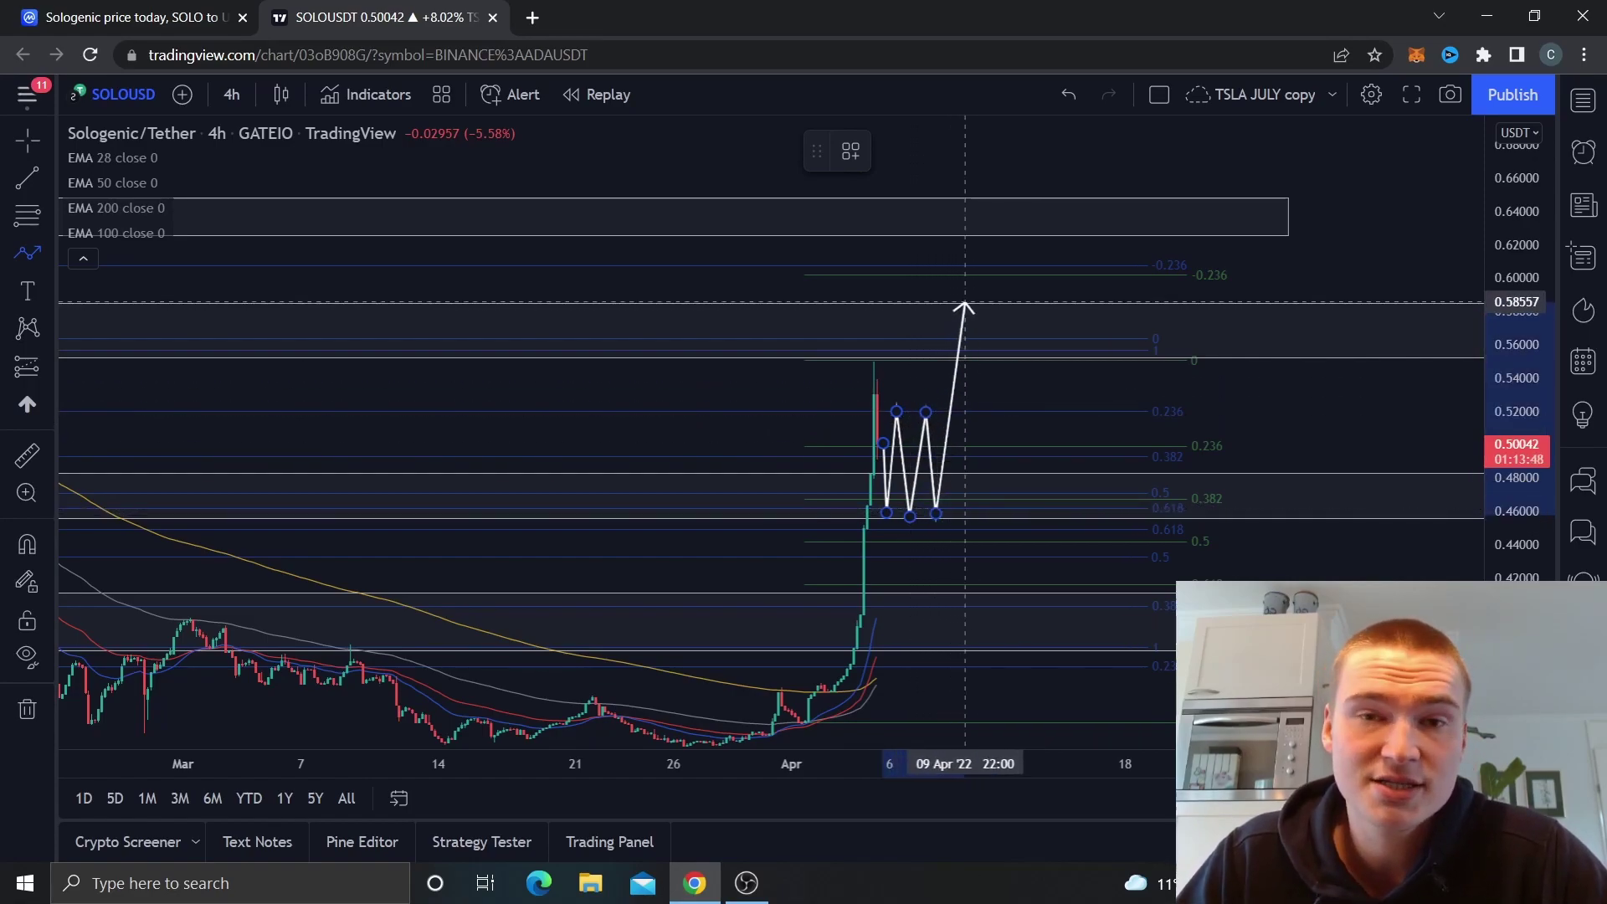
left_click(962, 301)
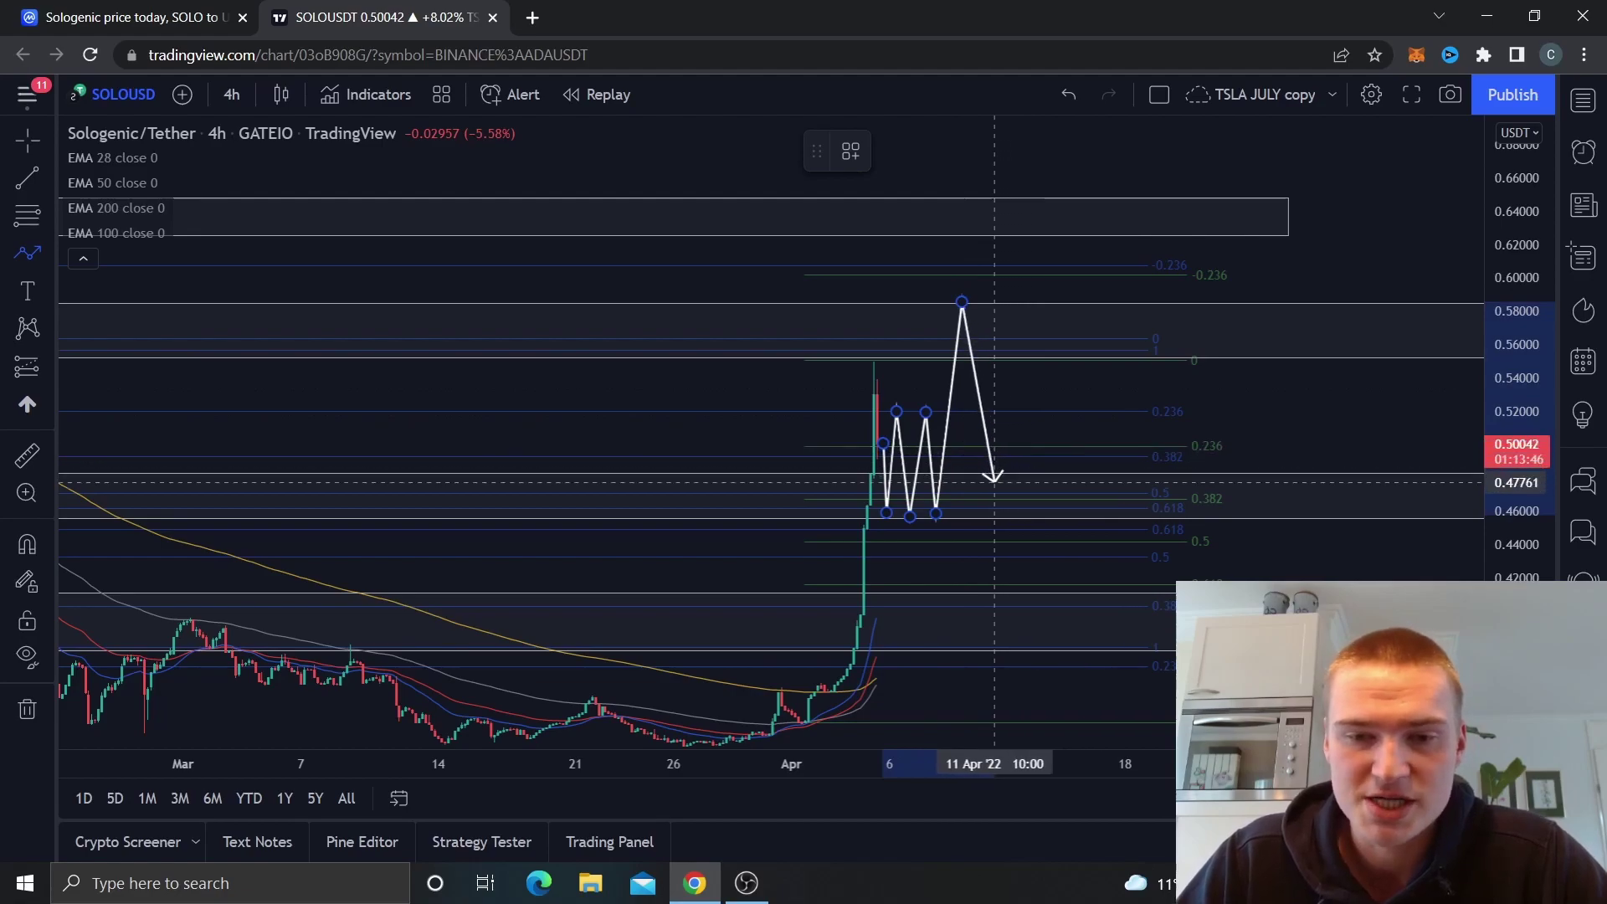
double_click(998, 478)
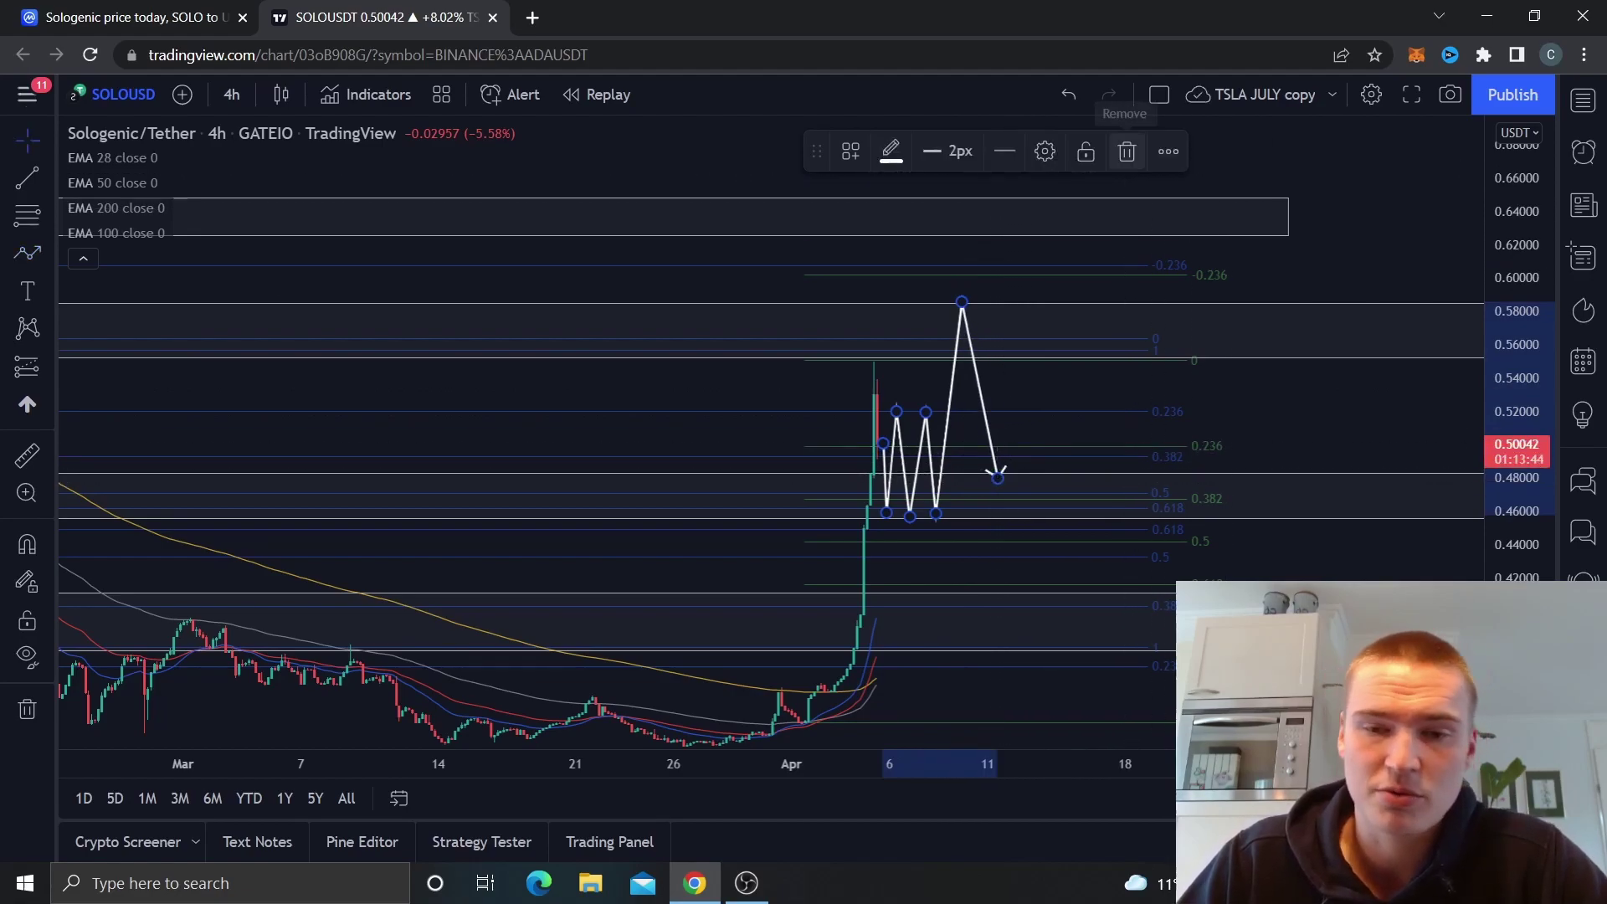
left_click(1126, 152)
Draw a falling zigzag path beside the latest candle from about 0.465 to 0.398, up to about 0.44 and down to about 0.377
left_click_drag(1316, 405, 1336, 301)
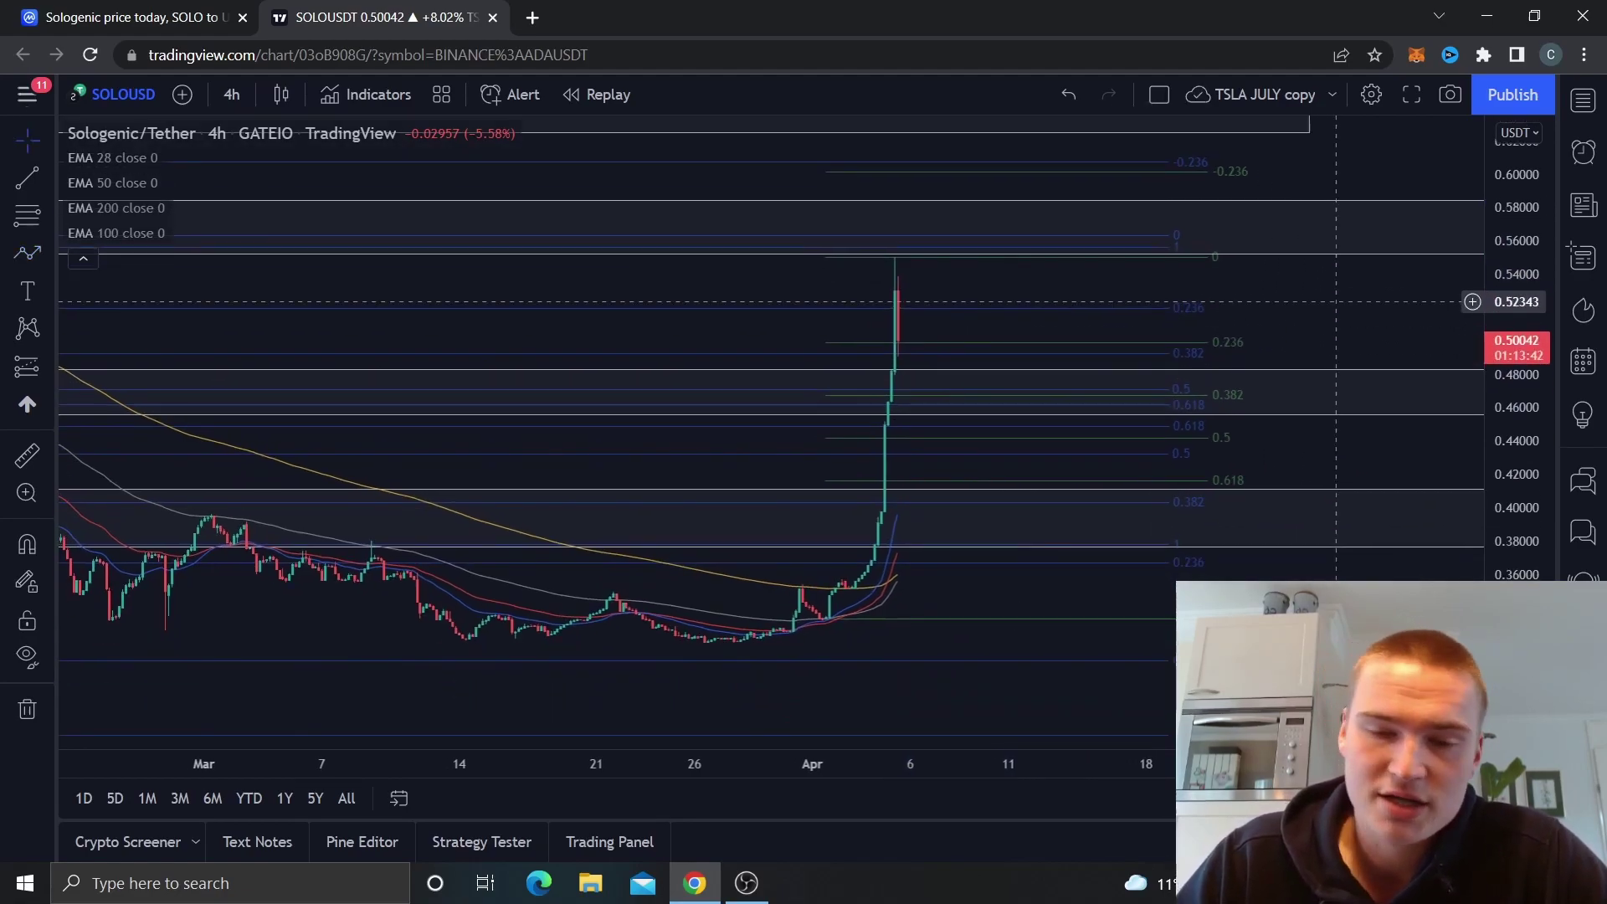
left_click_drag(651, 326, 599, 292)
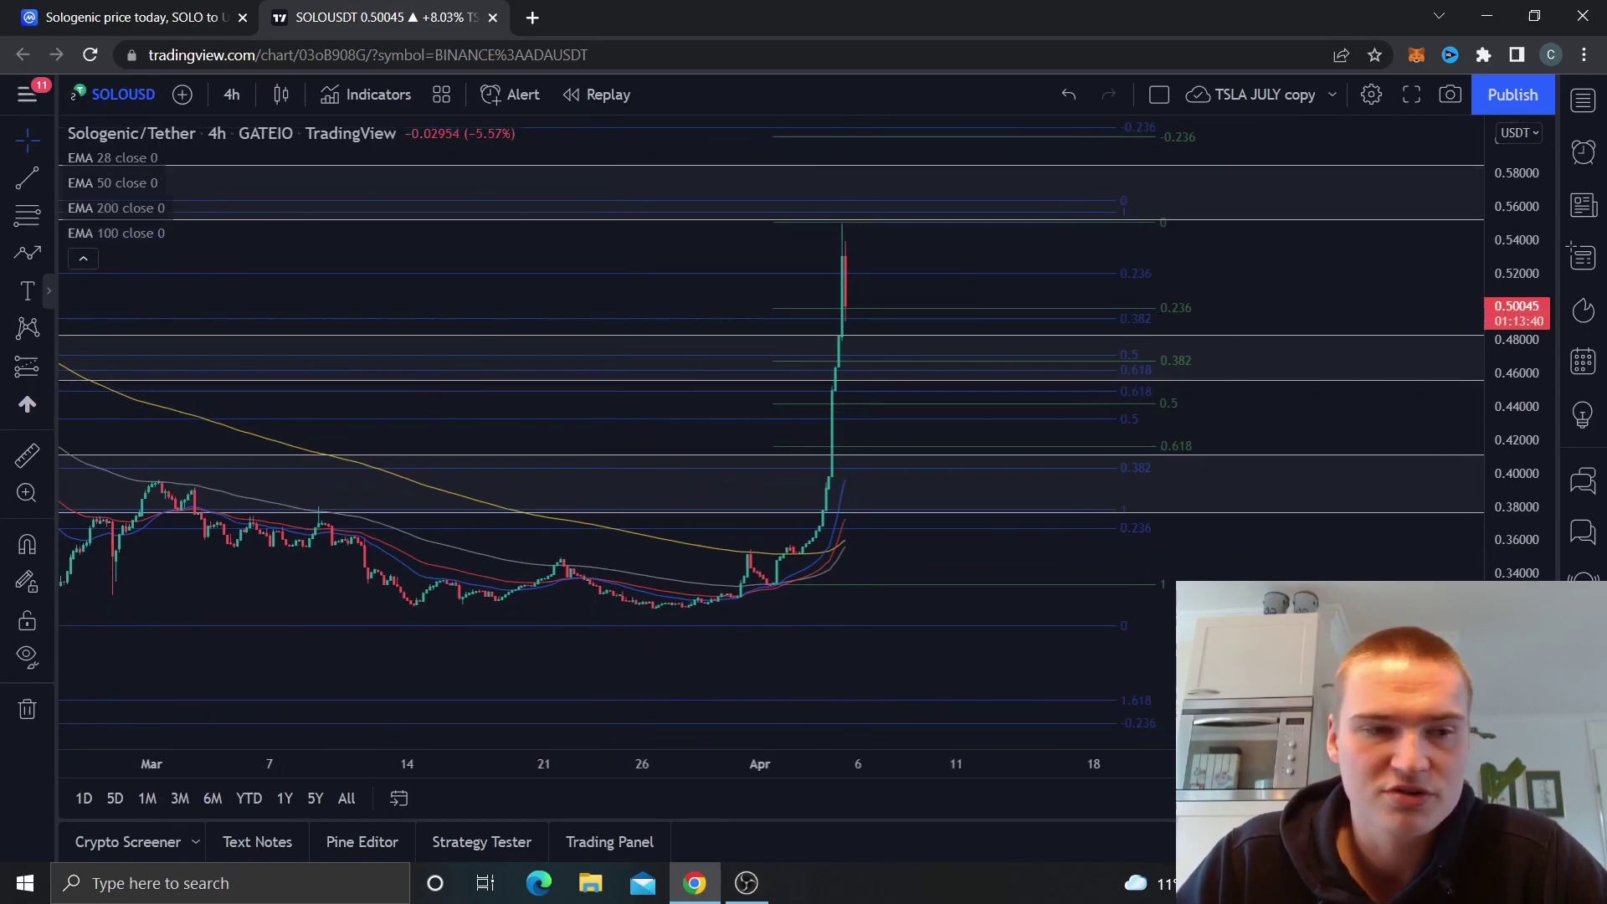
left_click(851, 364)
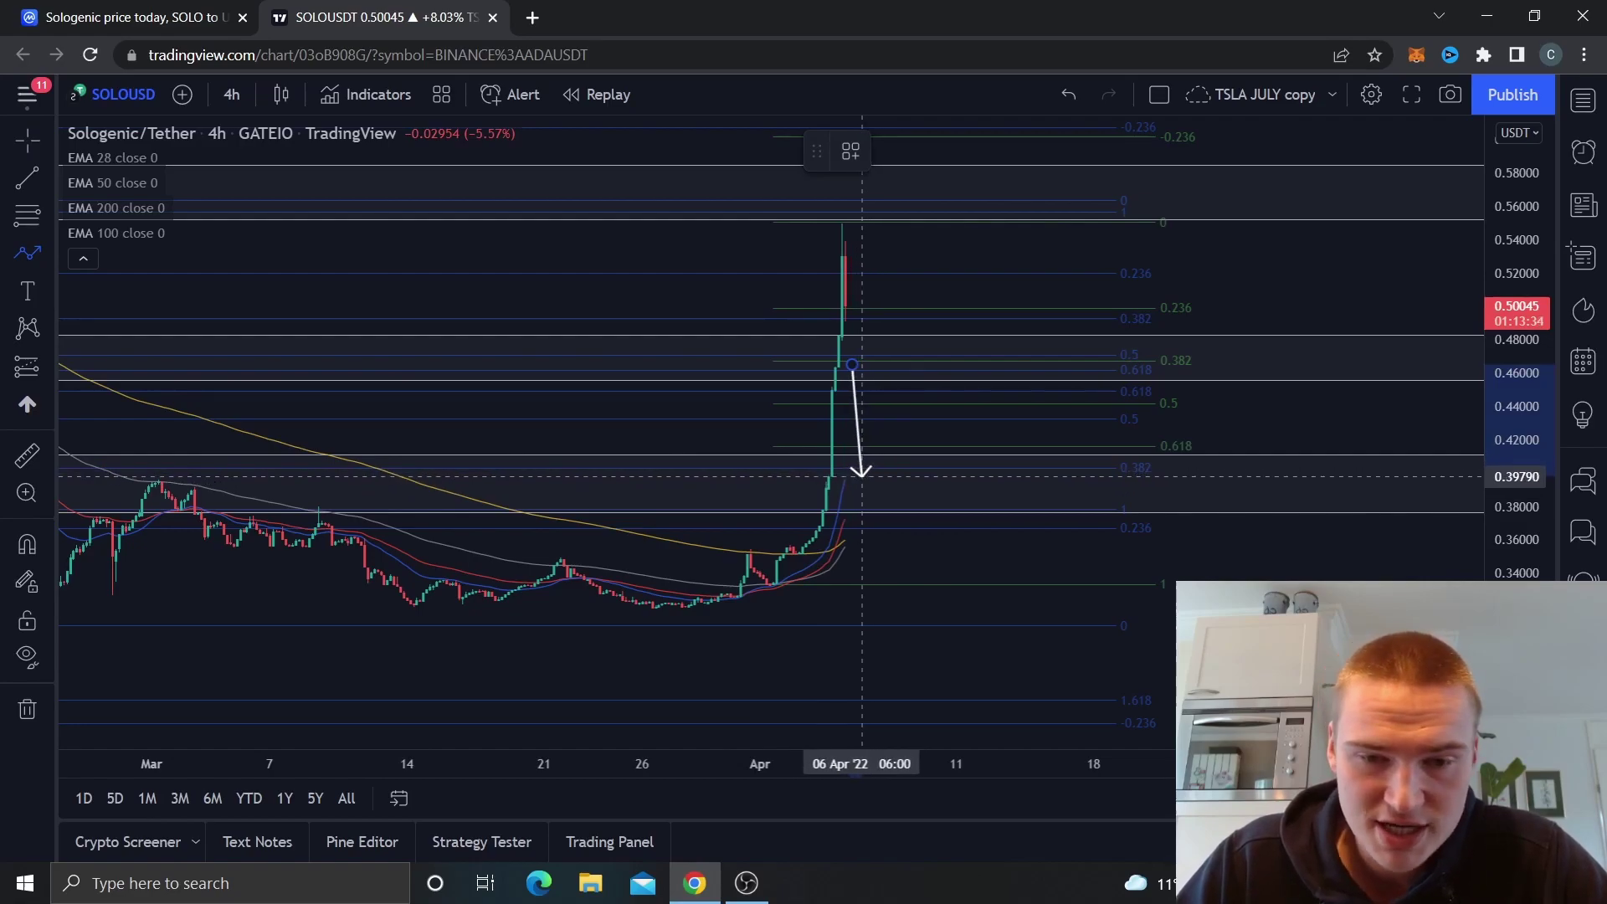
left_click(862, 475)
left_click(873, 403)
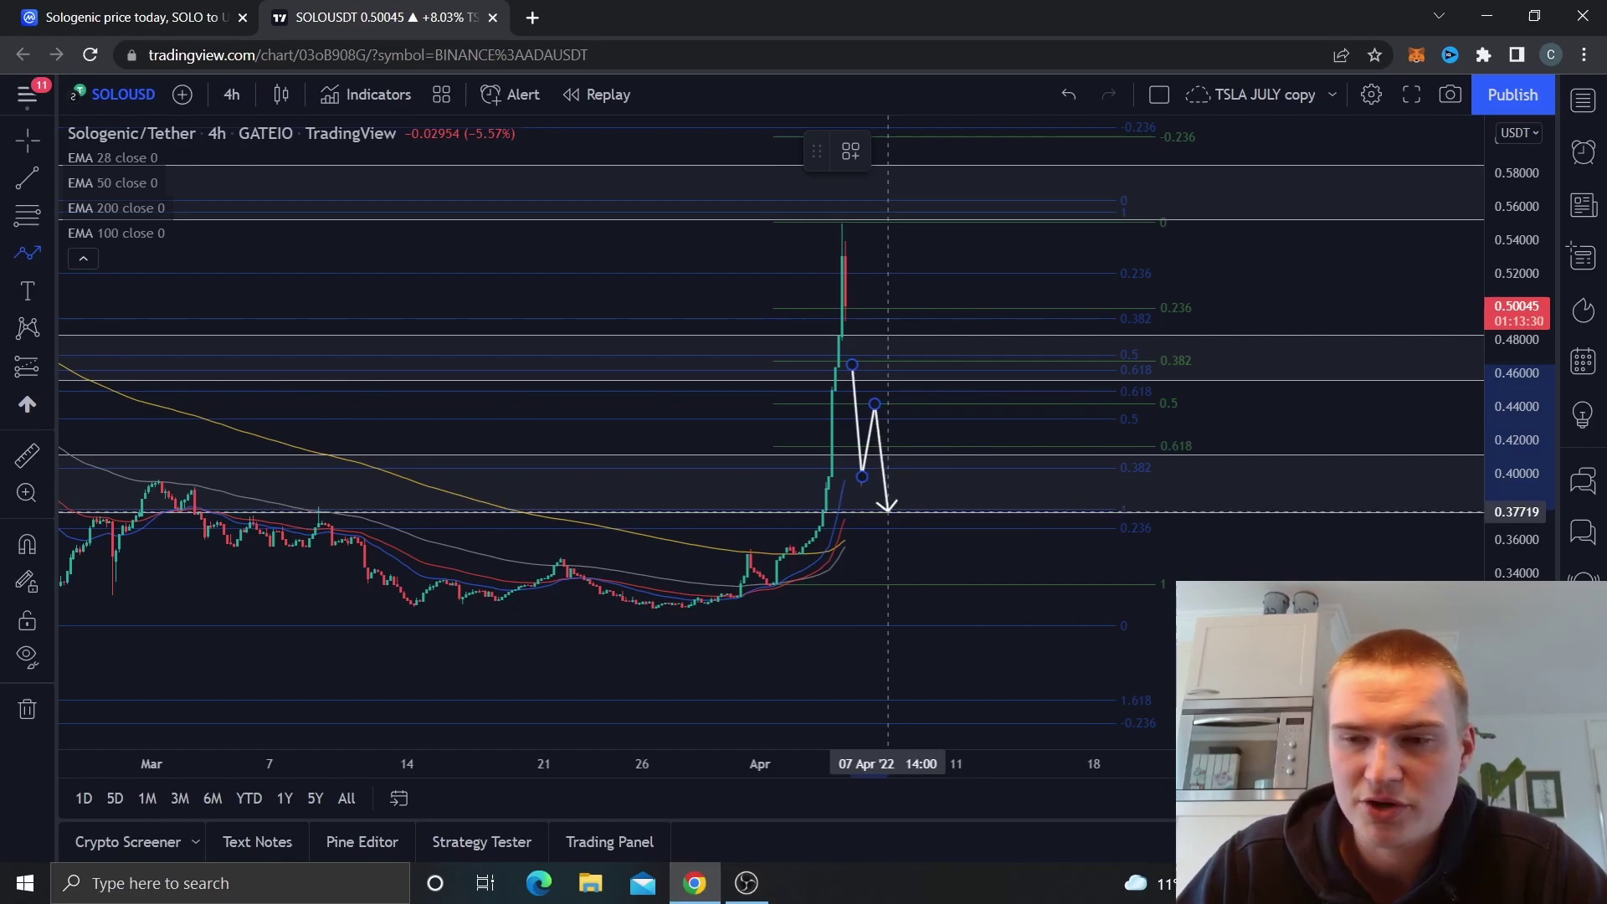
double_click(888, 512)
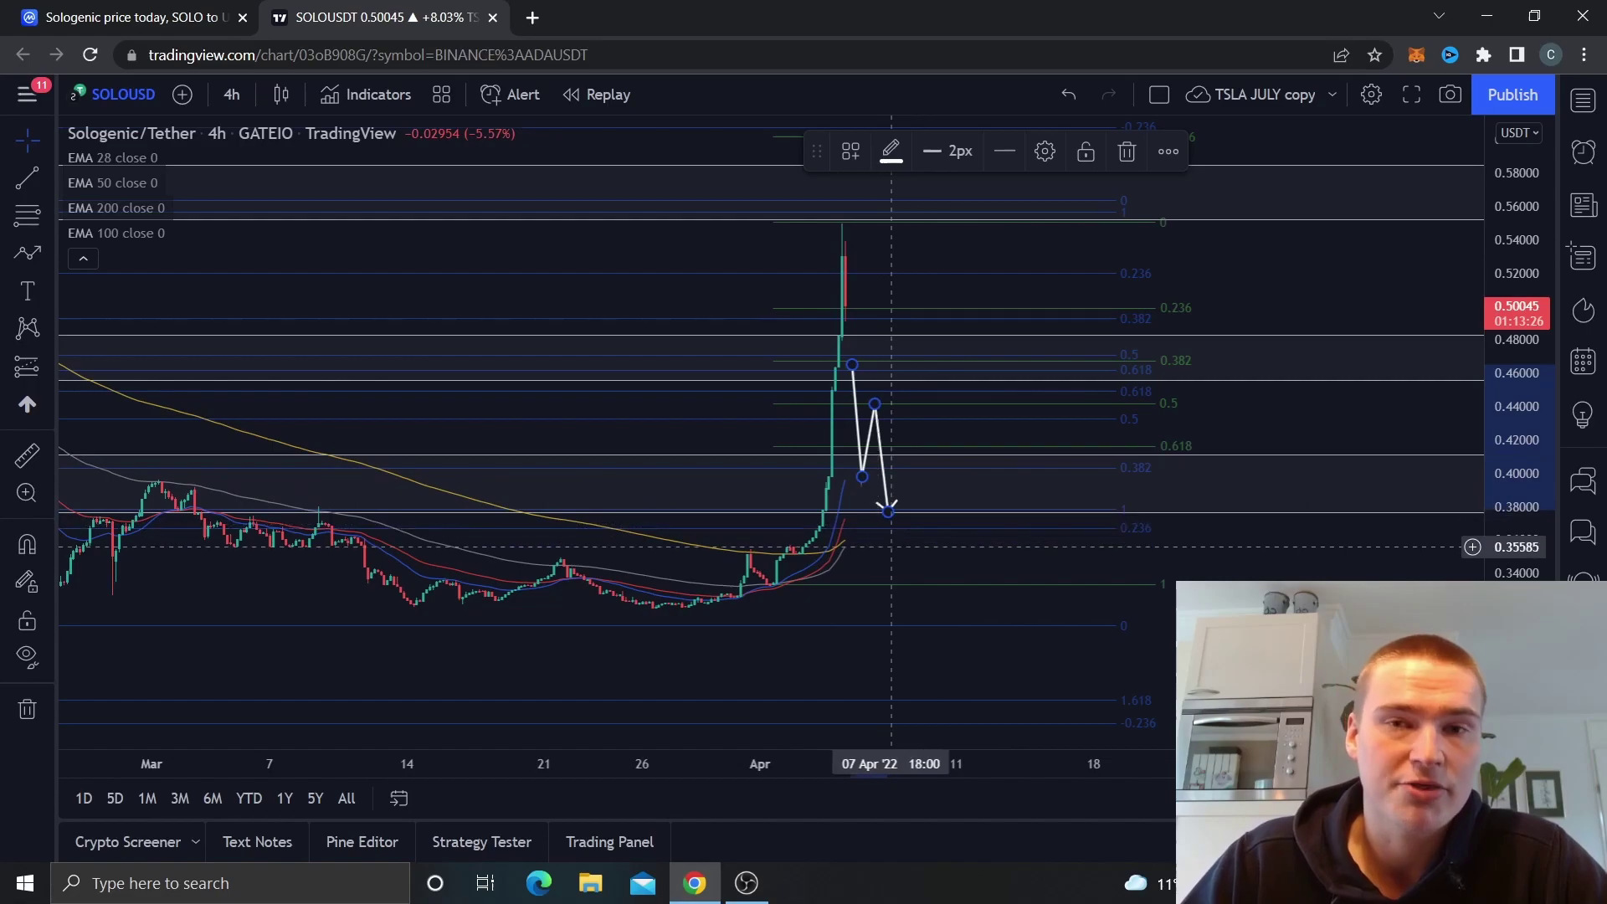
Draw a zigzag path from about 0.378 up to 0.453, down and bouncing between about 0.378 and 0.417, and delete it
left_click(27, 252)
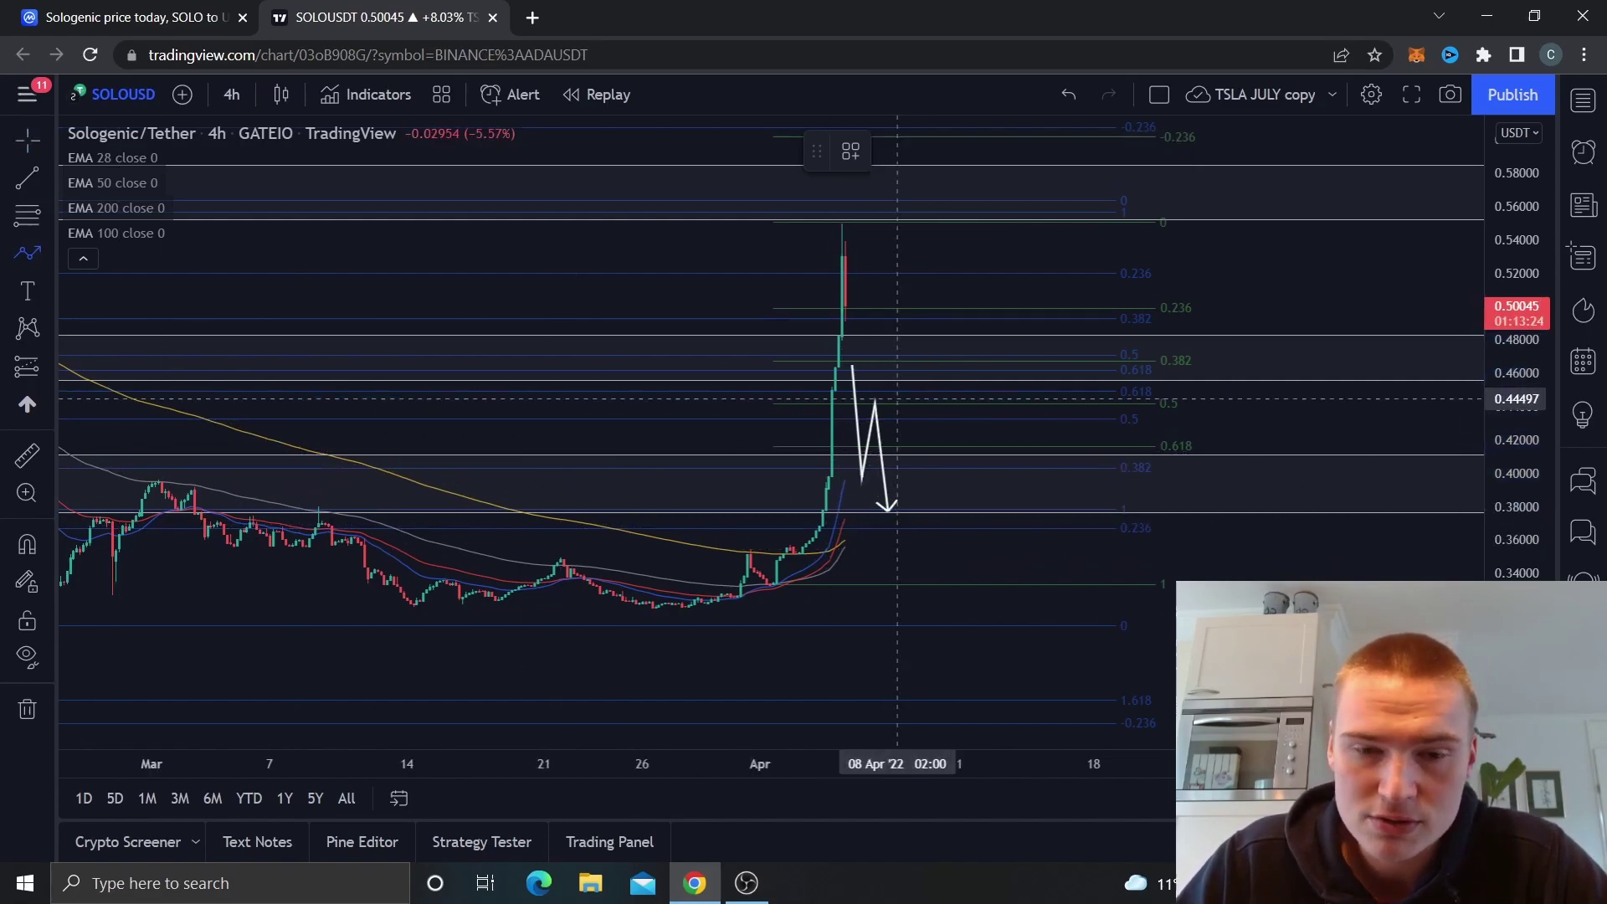
left_click(897, 508)
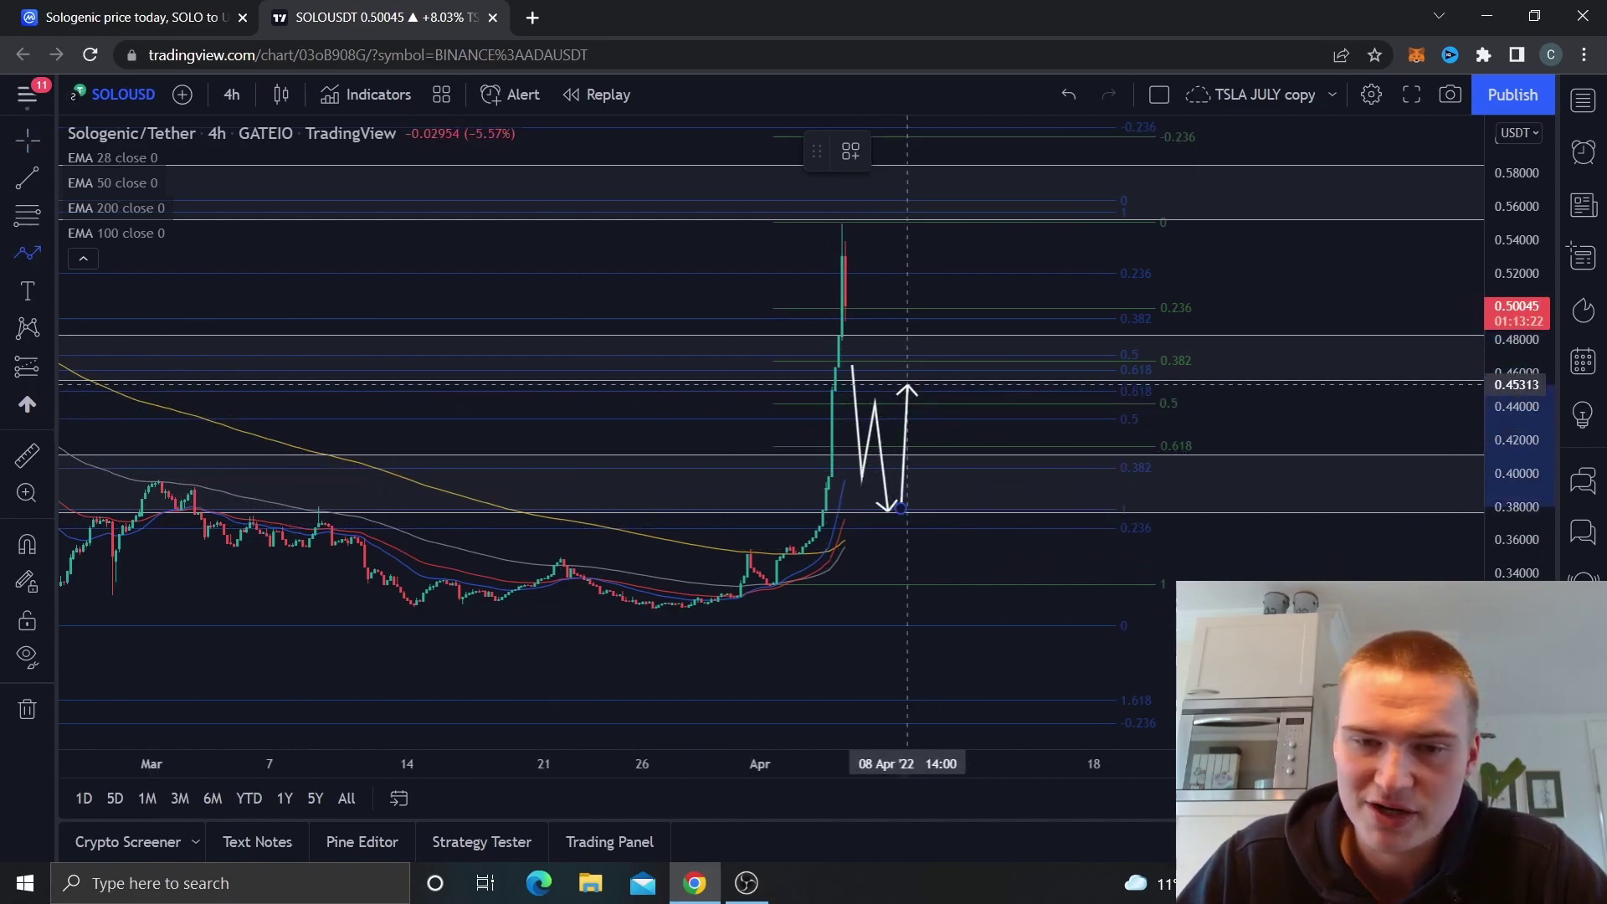
left_click(908, 385)
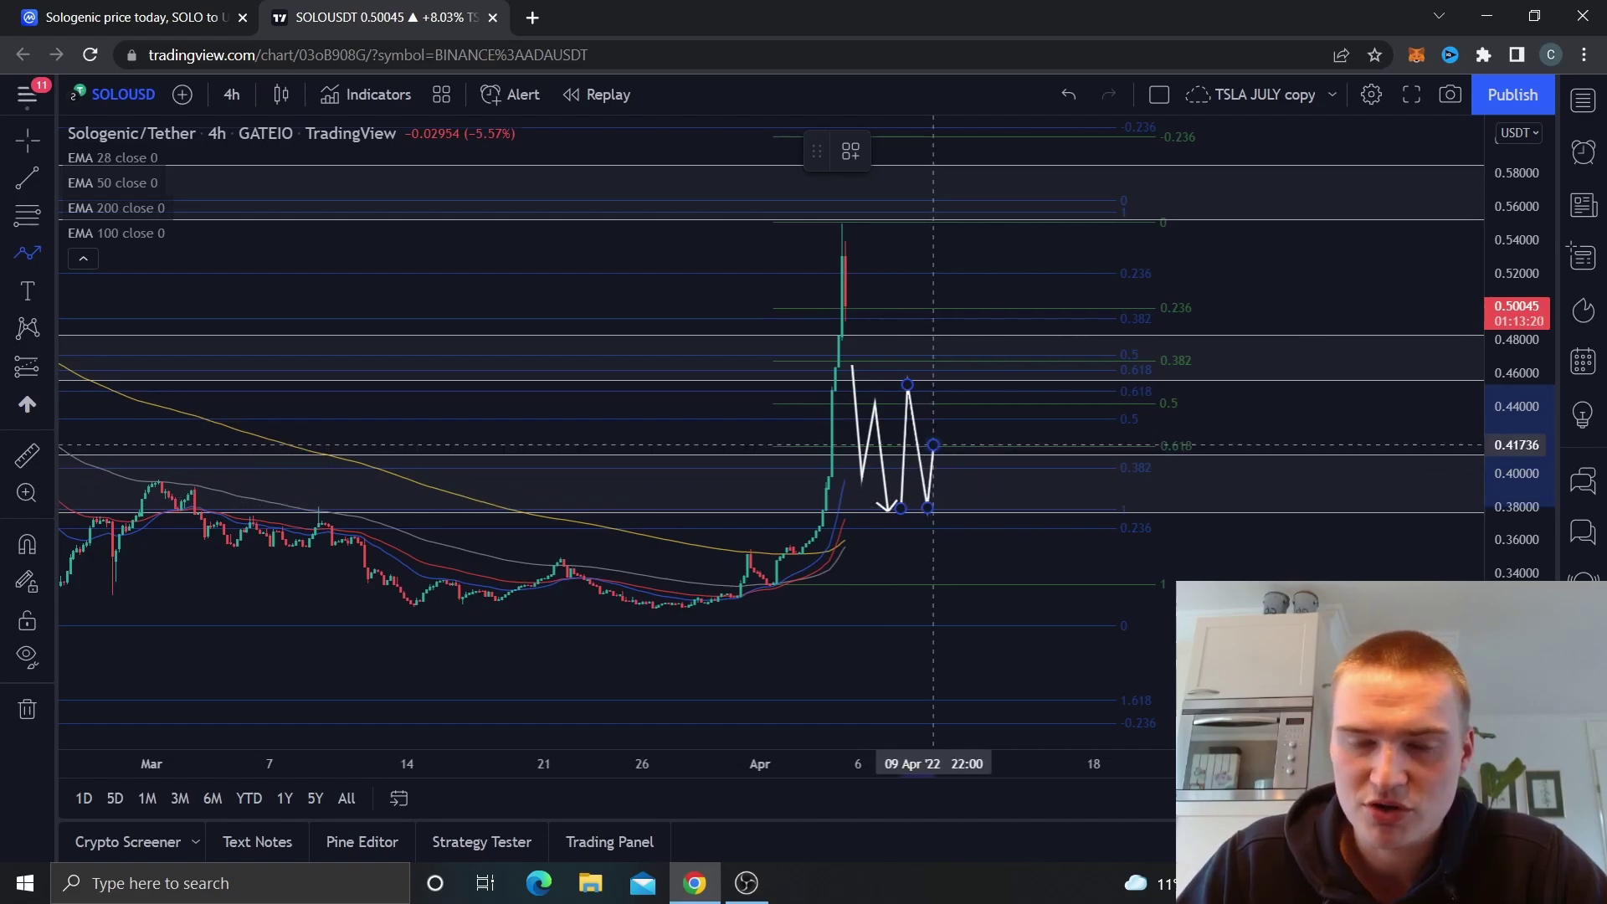
double_click(950, 446)
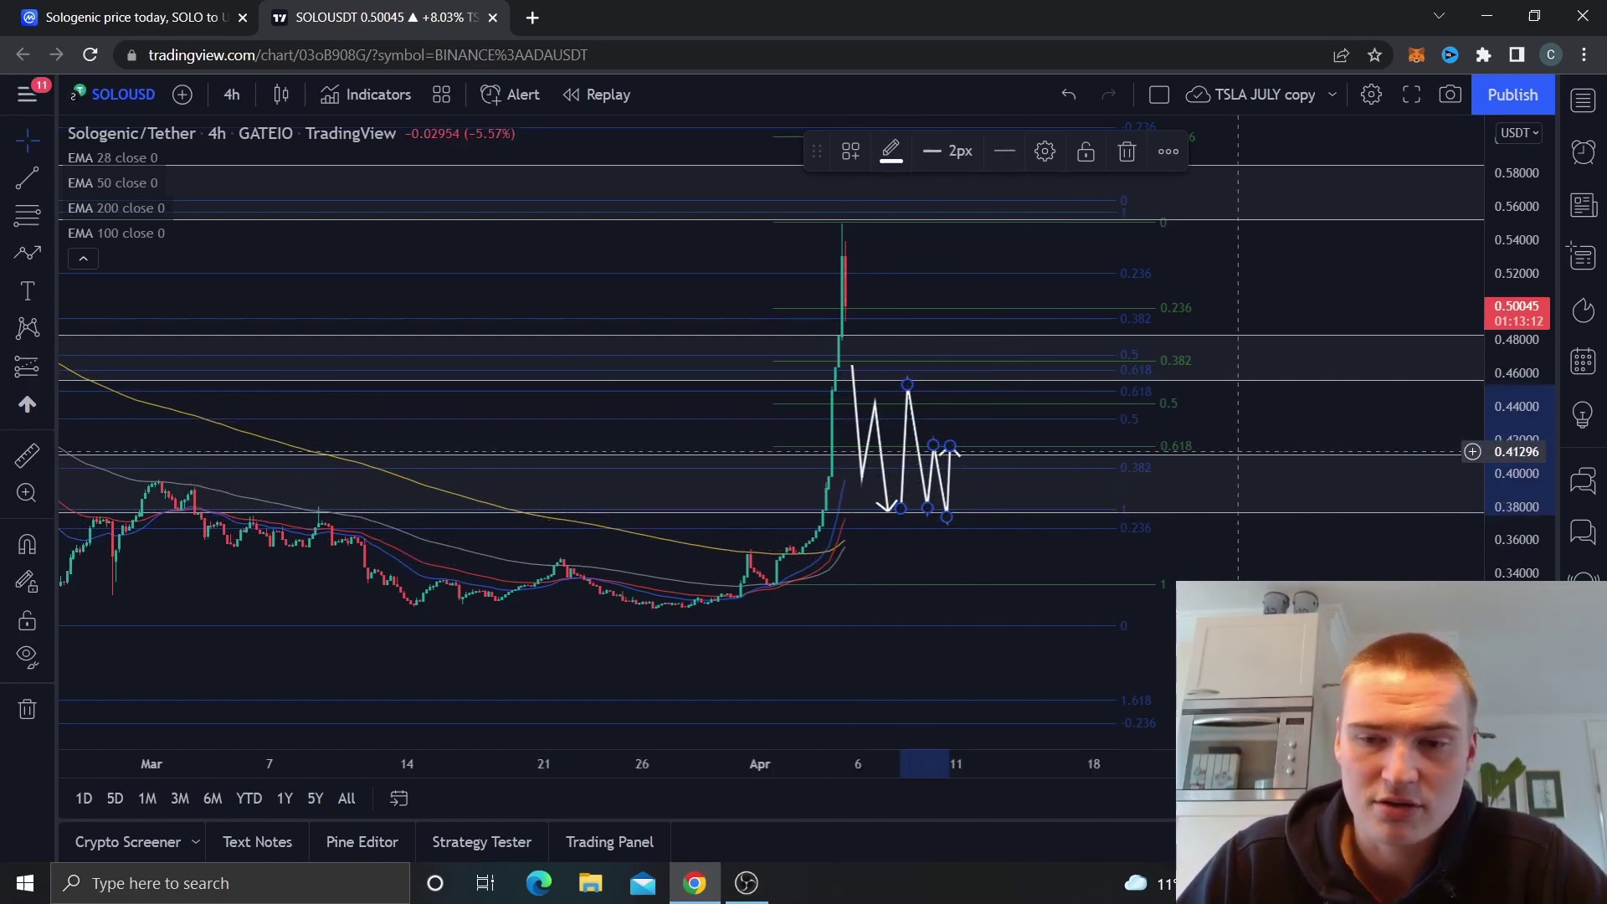
left_click_drag(925, 424, 871, 428)
left_click(864, 450)
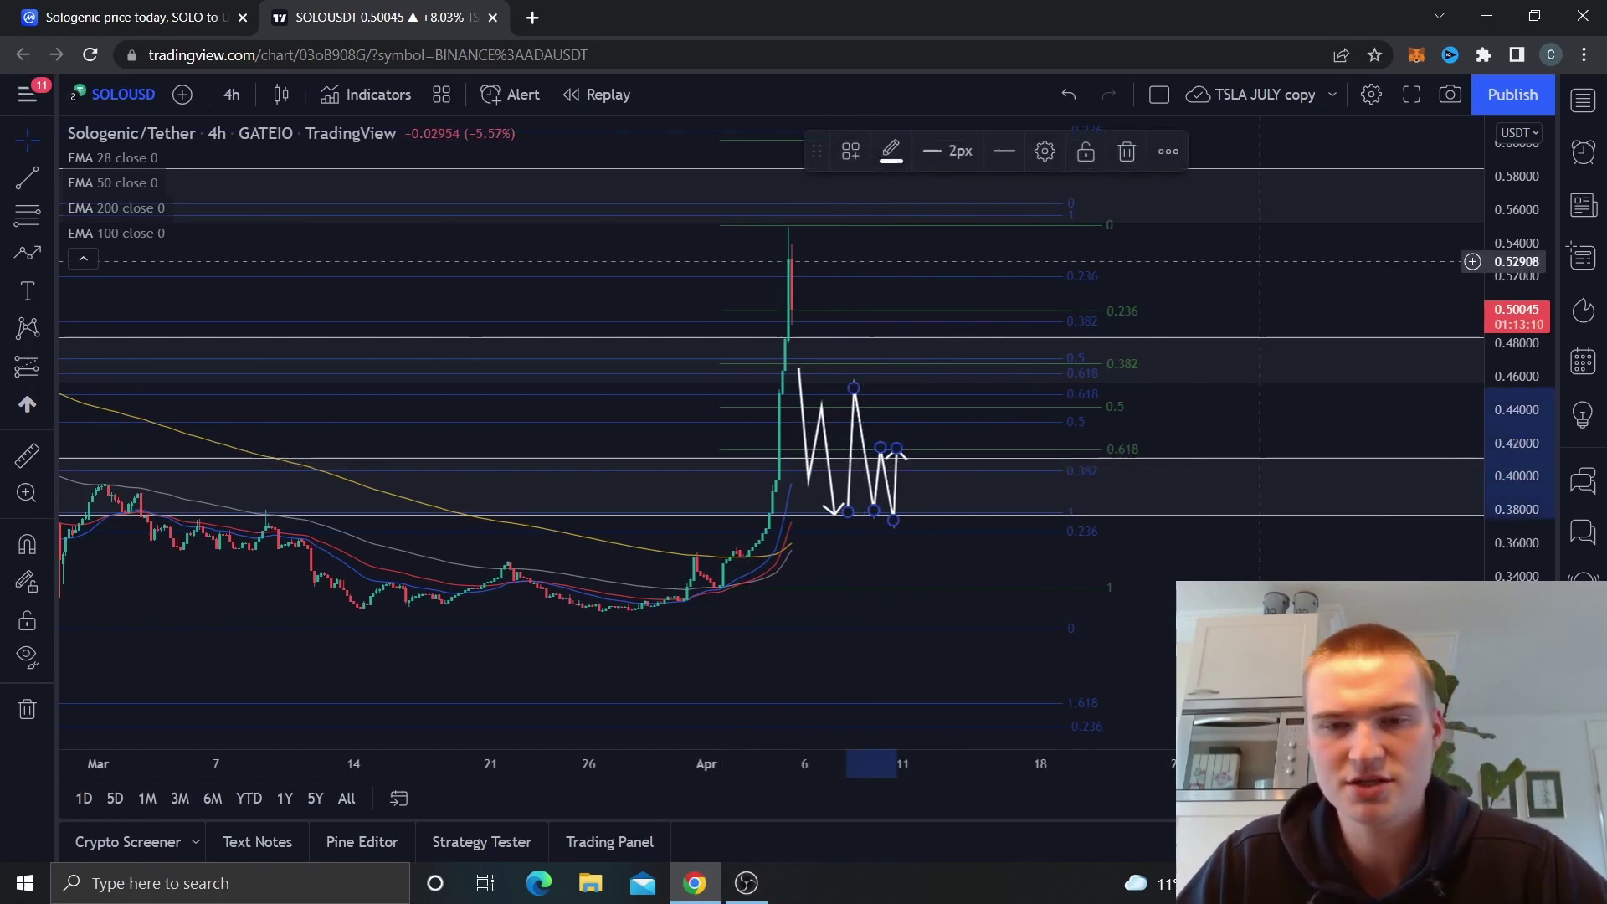
key("Delete")
Examine the latest SOLO candles against the Fibonacci levels and the horizontal price zones on the 4-hour chart
left_click_drag(645, 434, 511, 479)
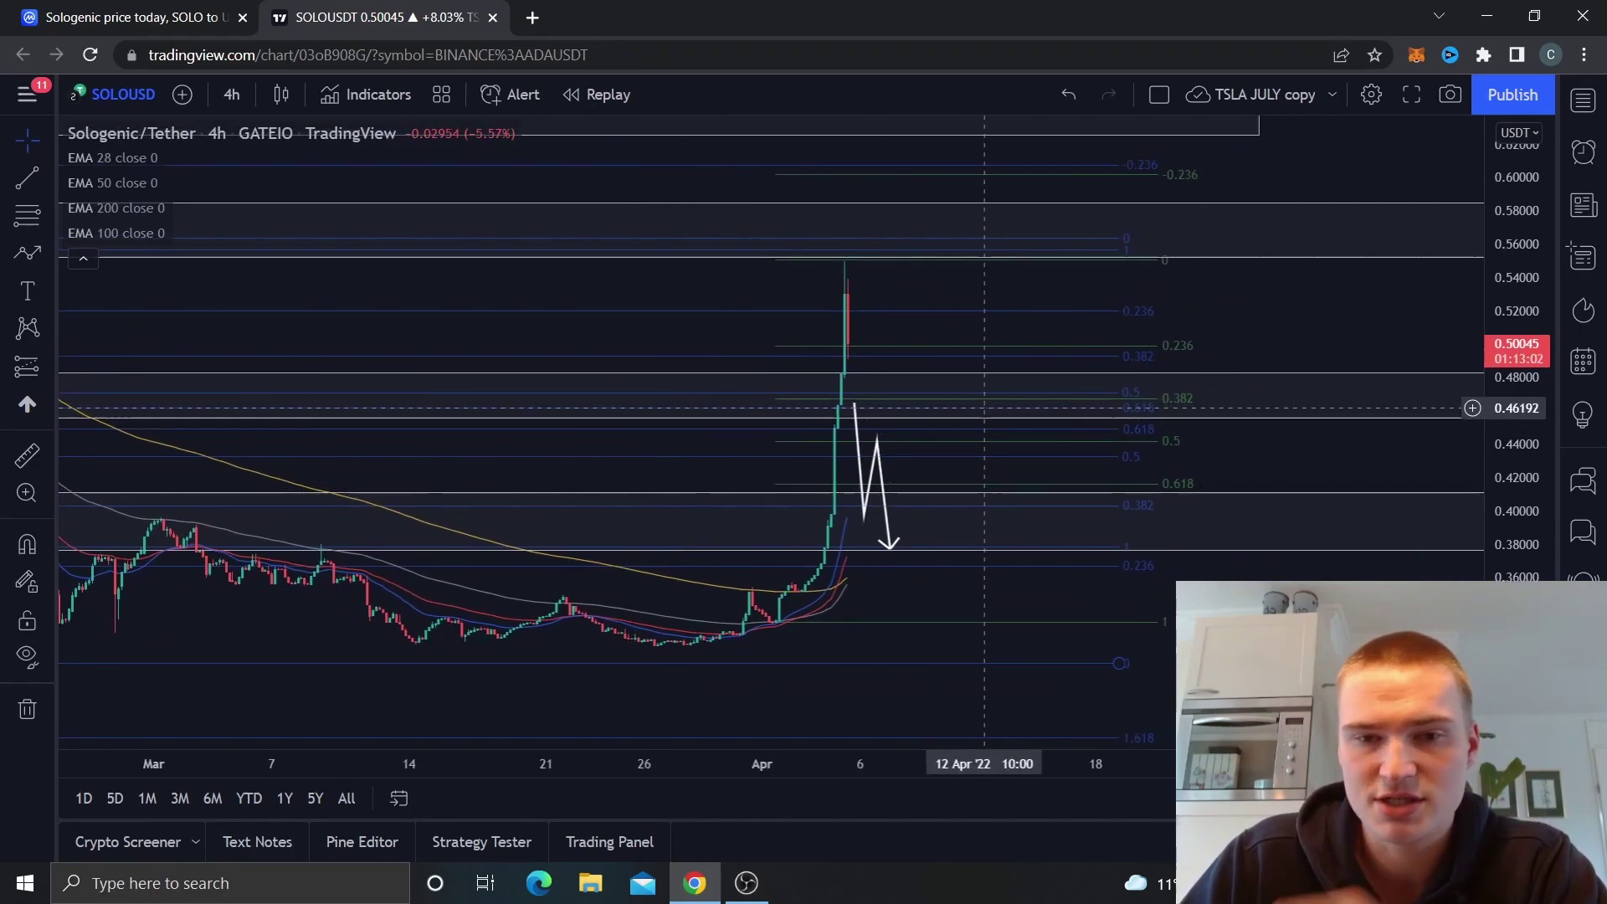
left_click_drag(965, 337, 867, 357)
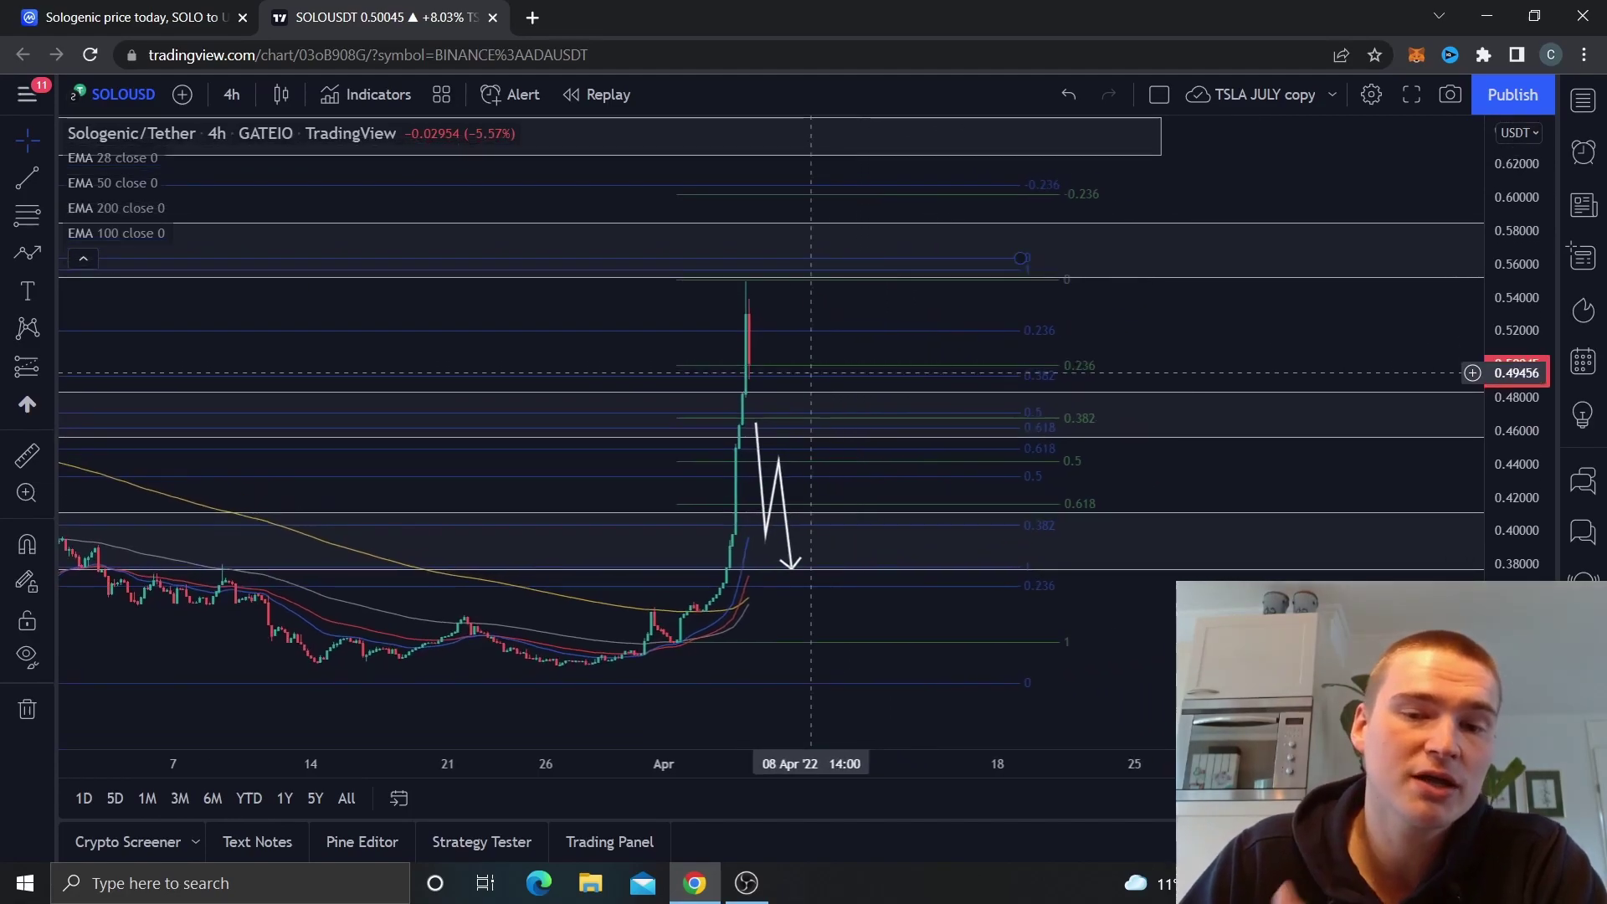
left_click(28, 252)
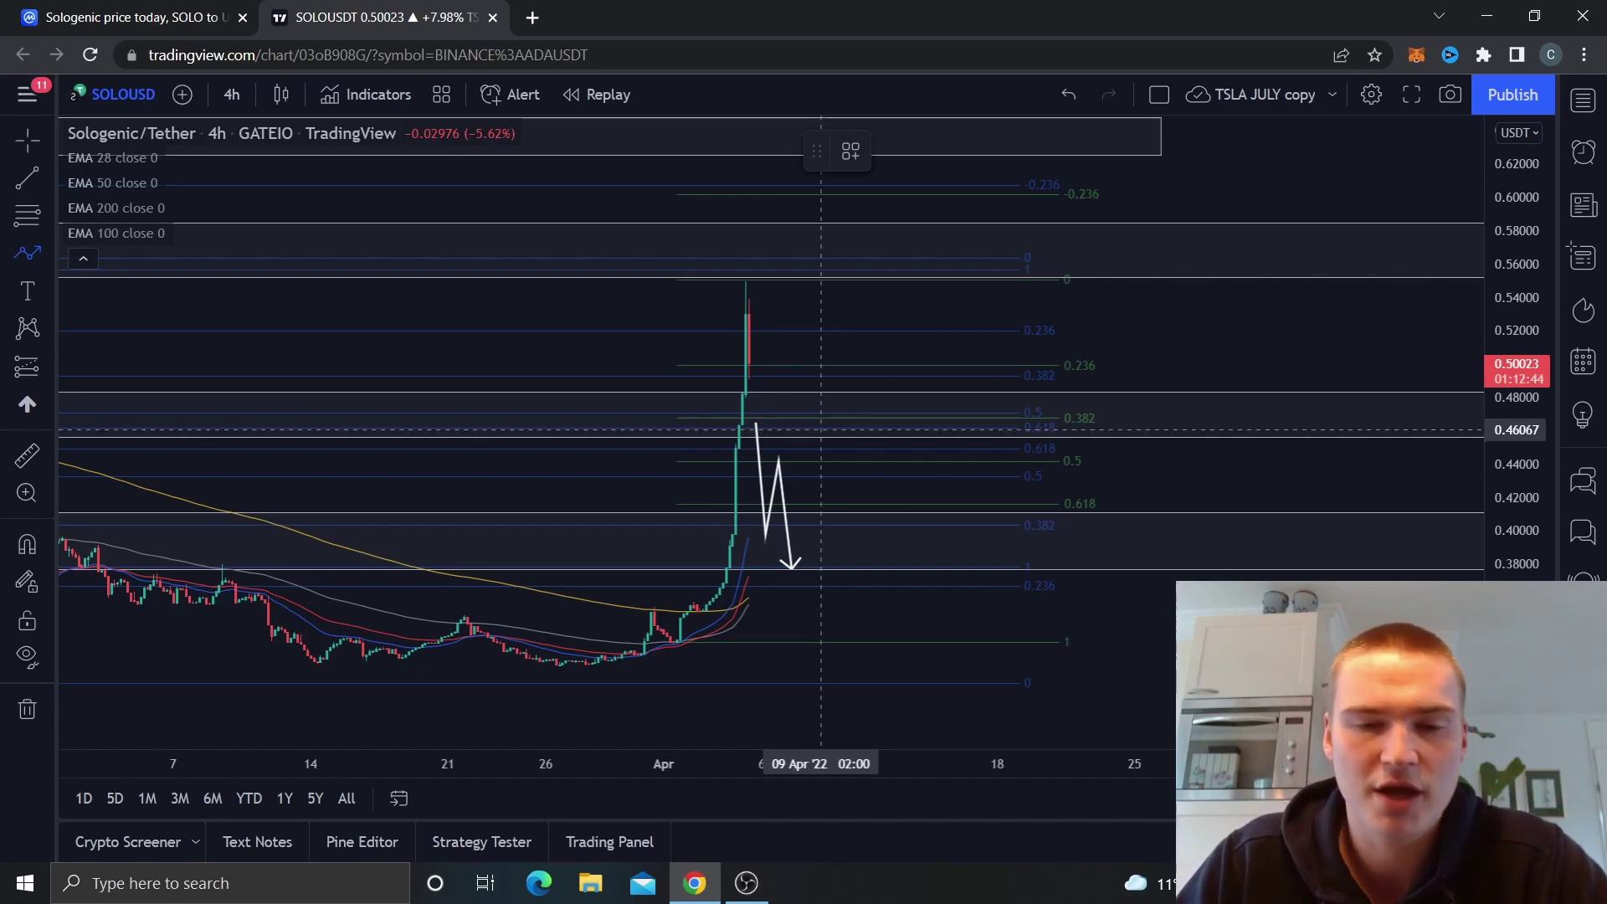
left_click(27, 141)
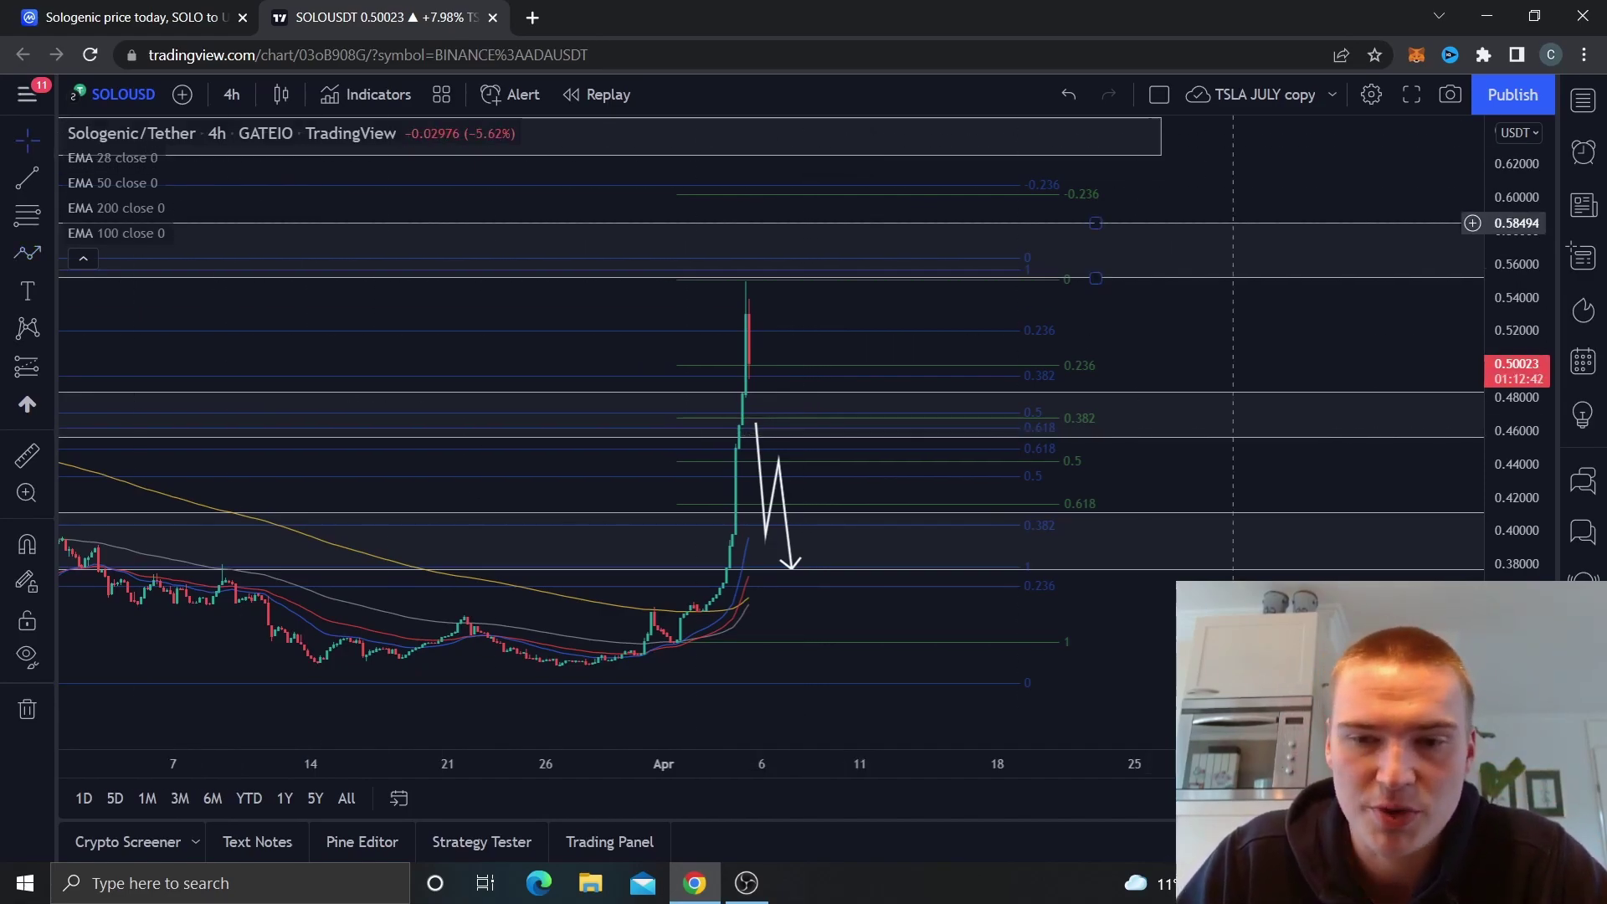
left_click_drag(1259, 338, 1295, 322)
left_click_drag(1176, 312, 1104, 414)
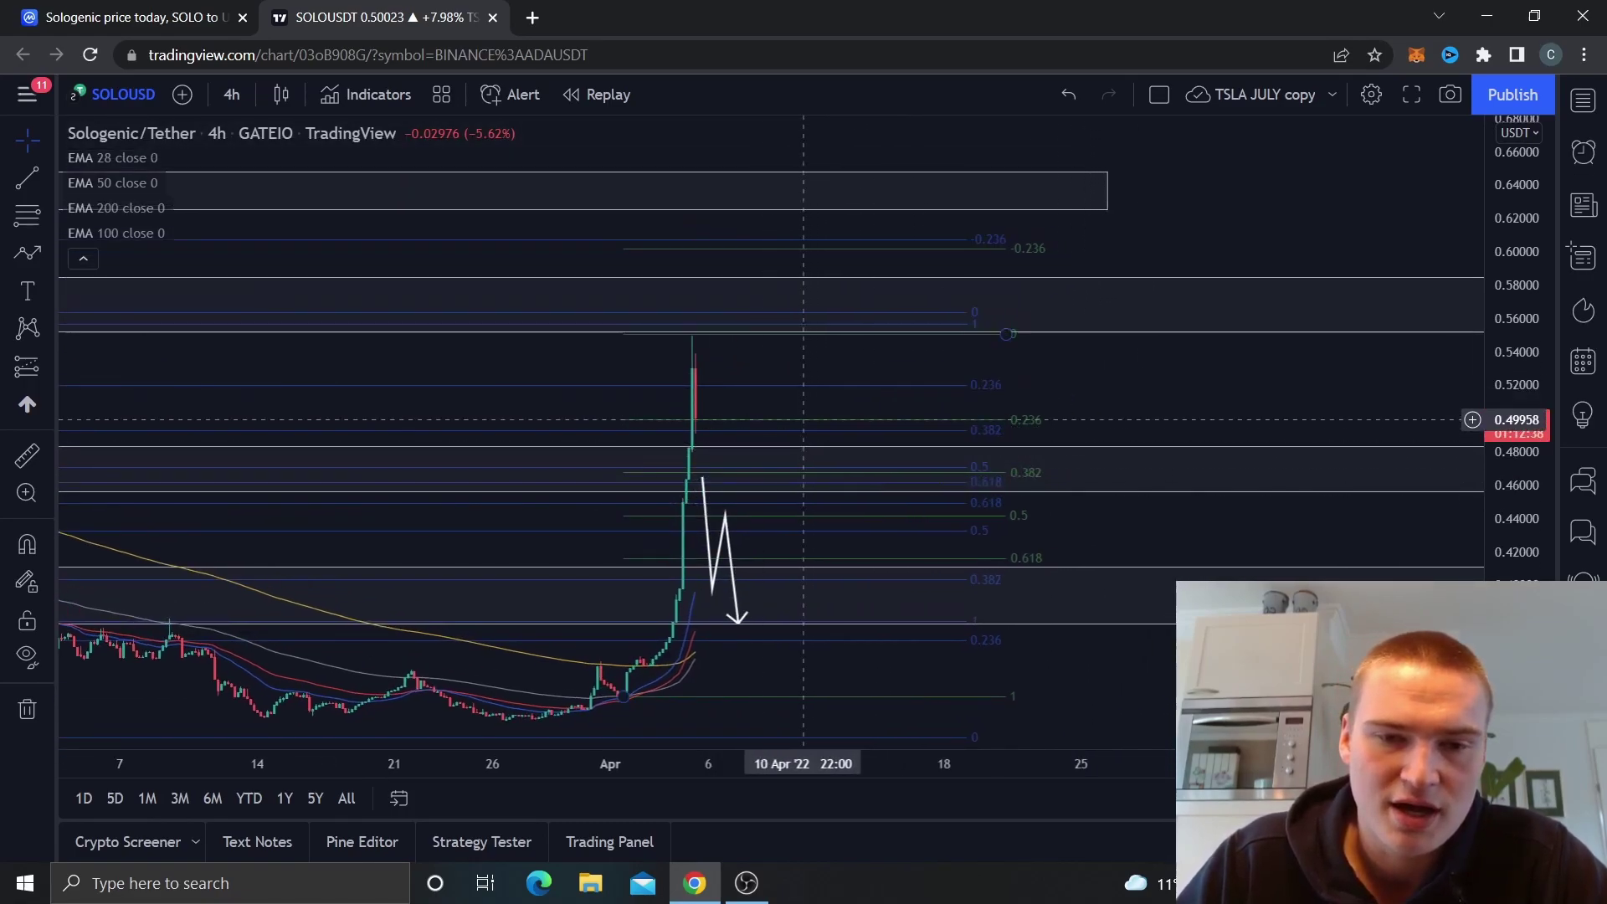
left_click_drag(649, 363, 618, 296)
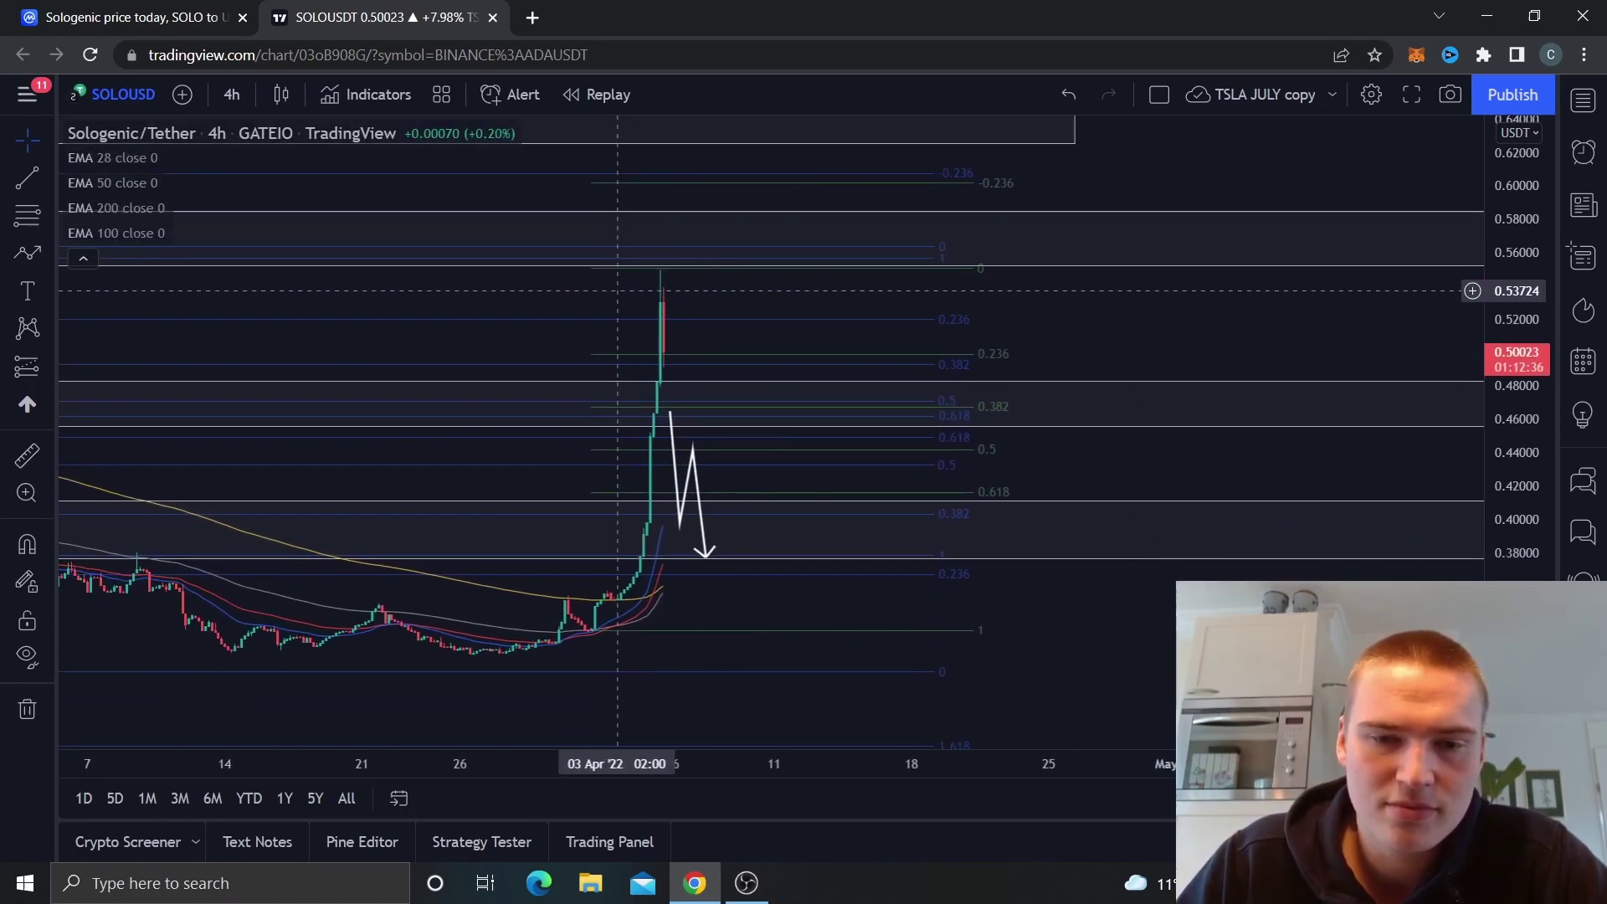
left_click_drag(657, 386, 649, 369)
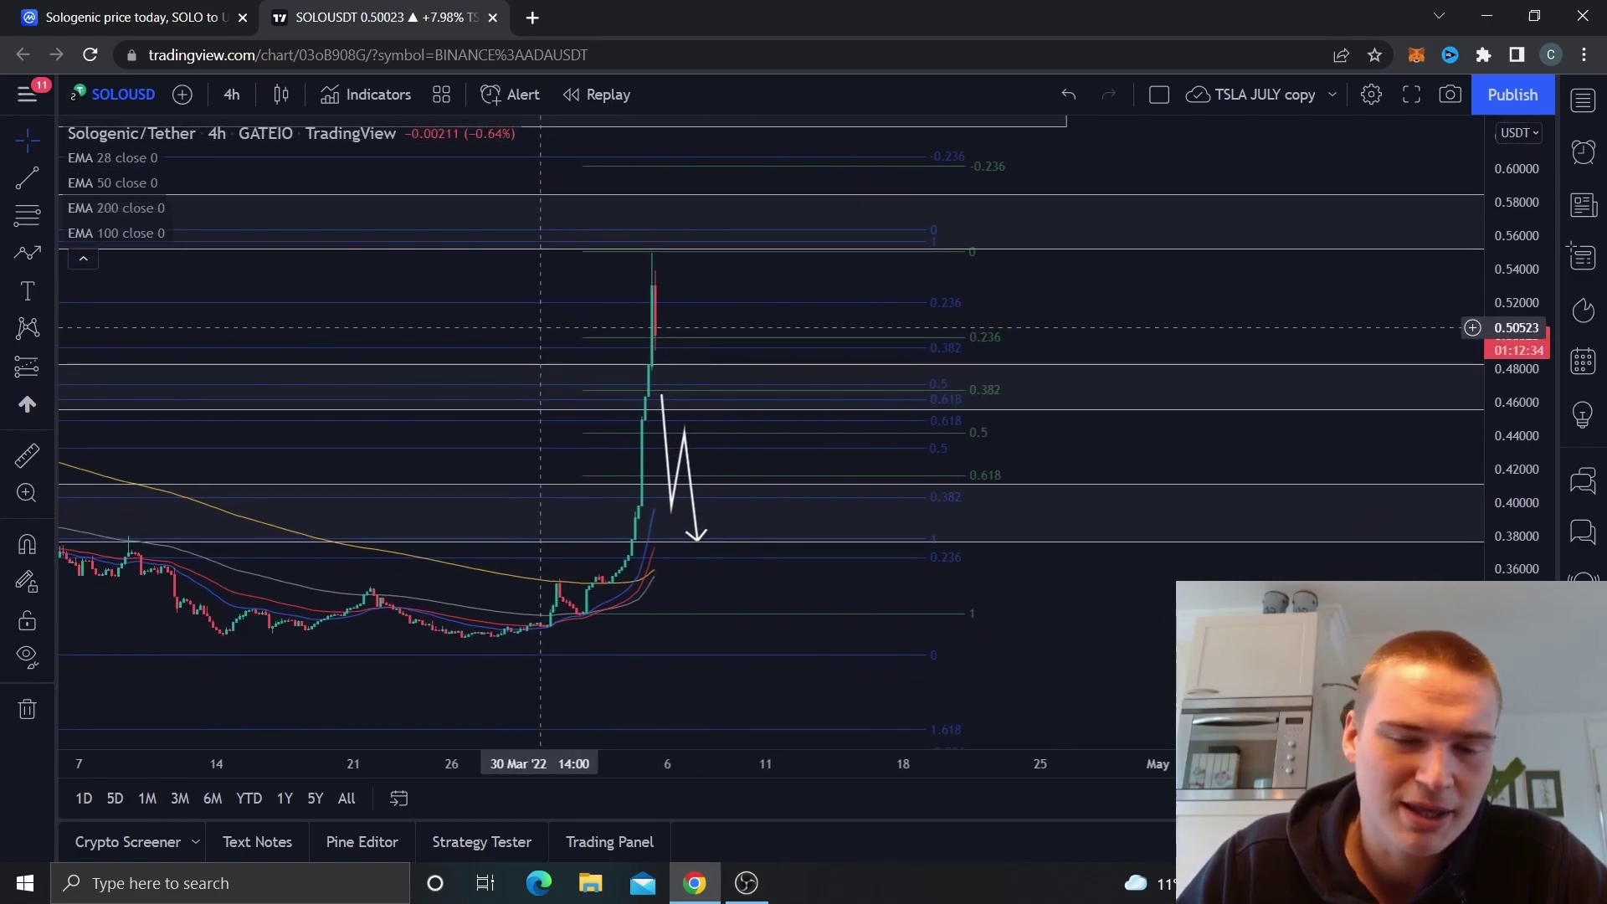
left_click_drag(566, 327, 572, 360)
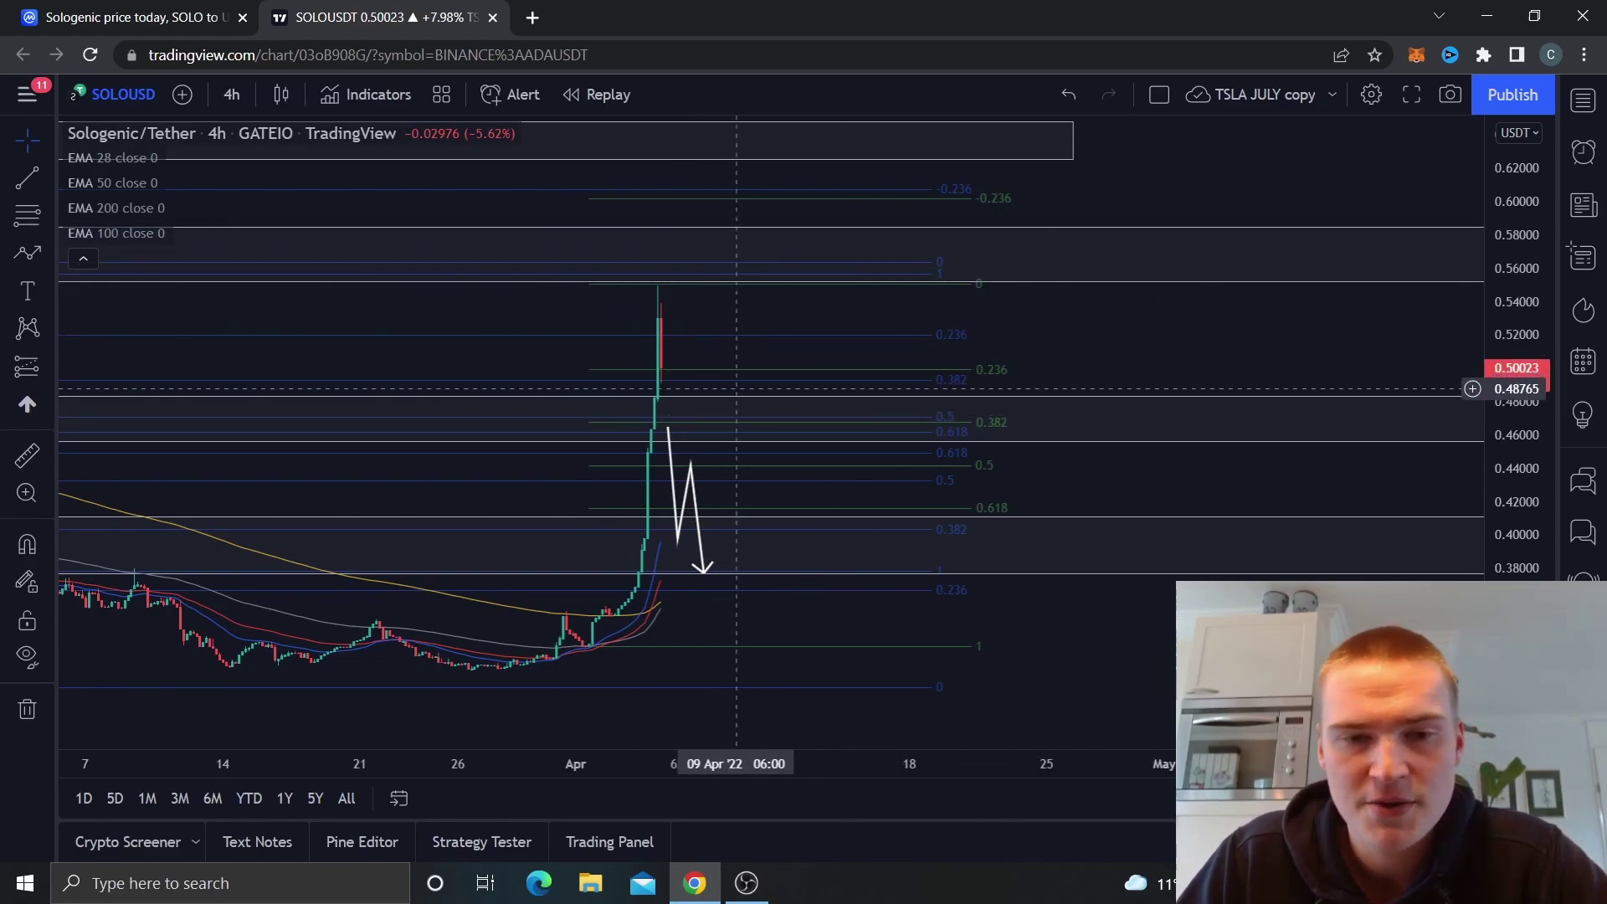
Draw a path from the latest candle bouncing between about 0.468 and 0.52 and rising to about 0.585, and delete it
left_click(27, 252)
left_click(663, 368)
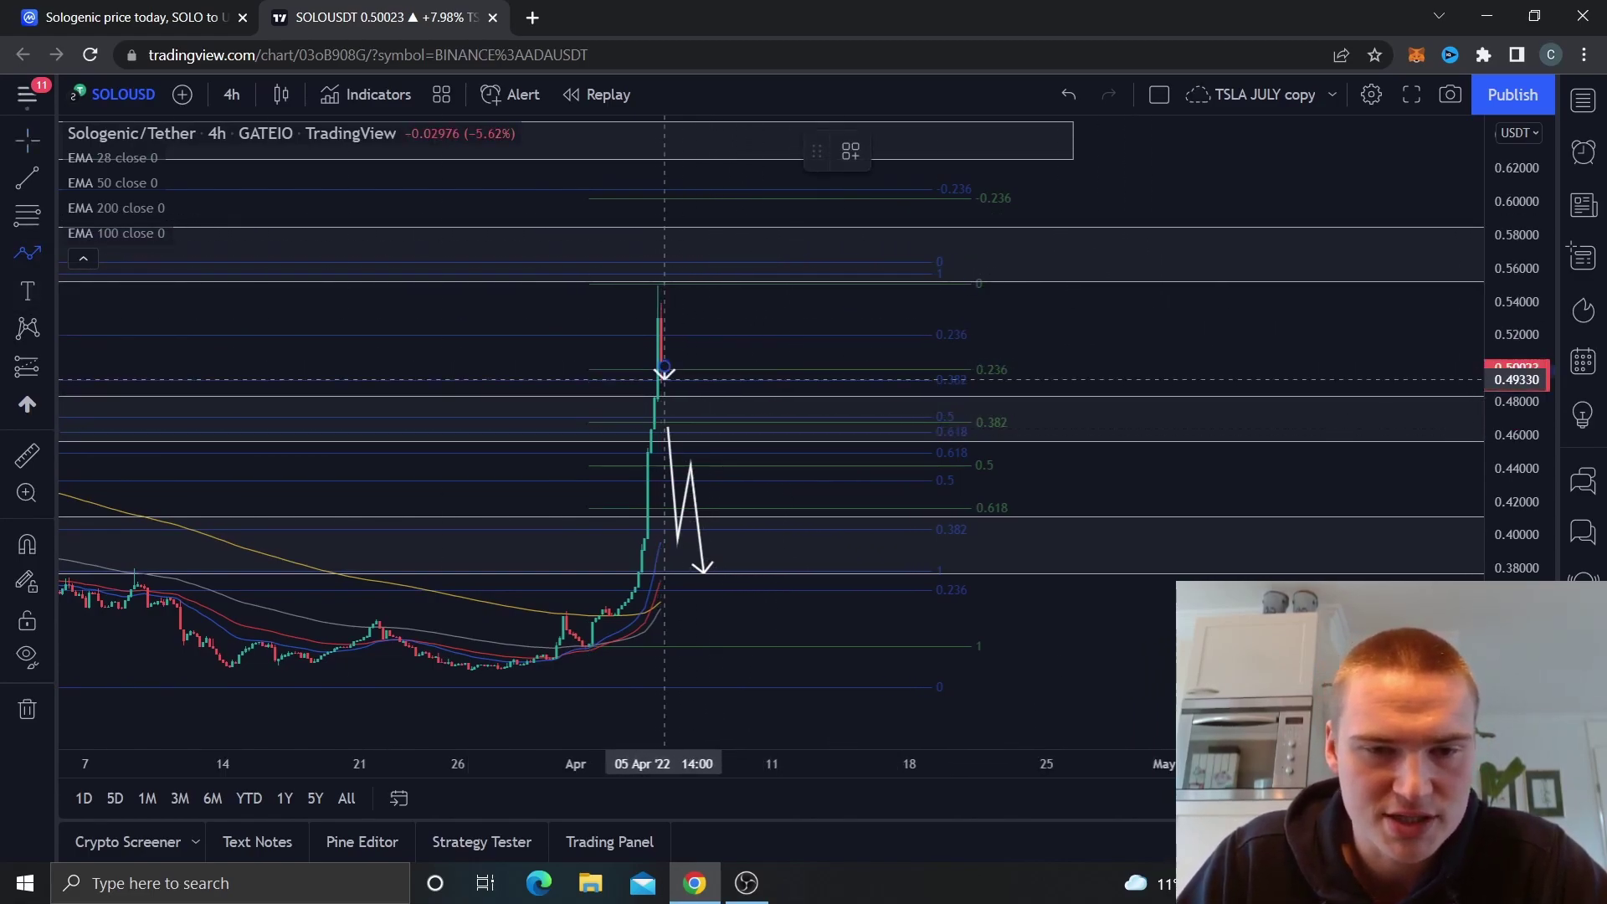
left_click(671, 421)
left_click(684, 333)
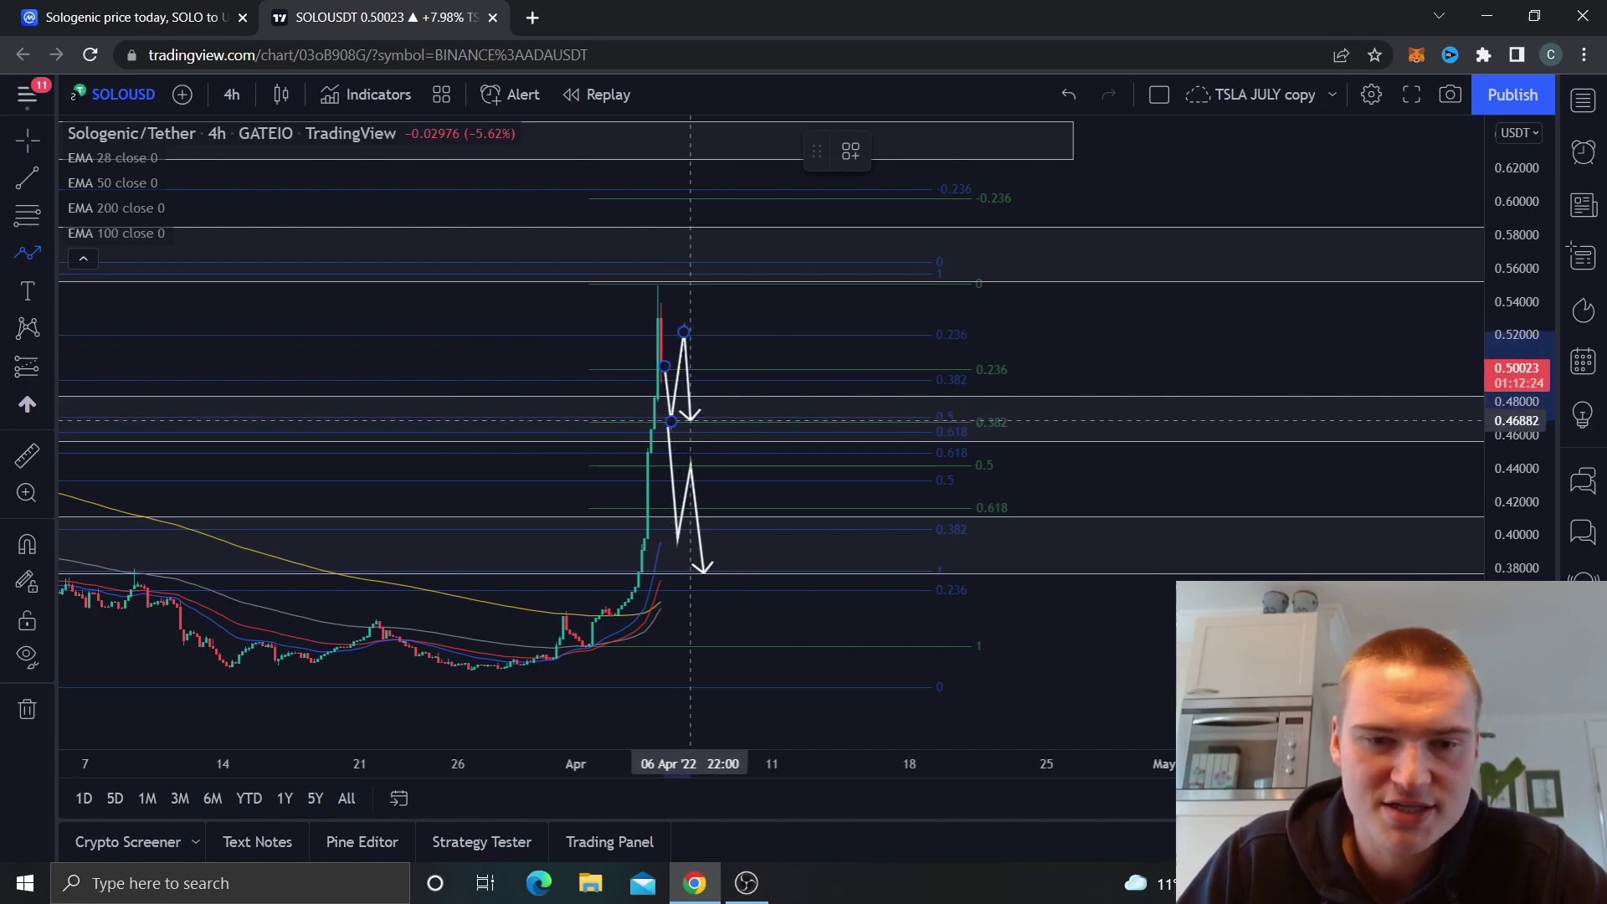
left_click(690, 421)
left_click(700, 337)
left_click(710, 421)
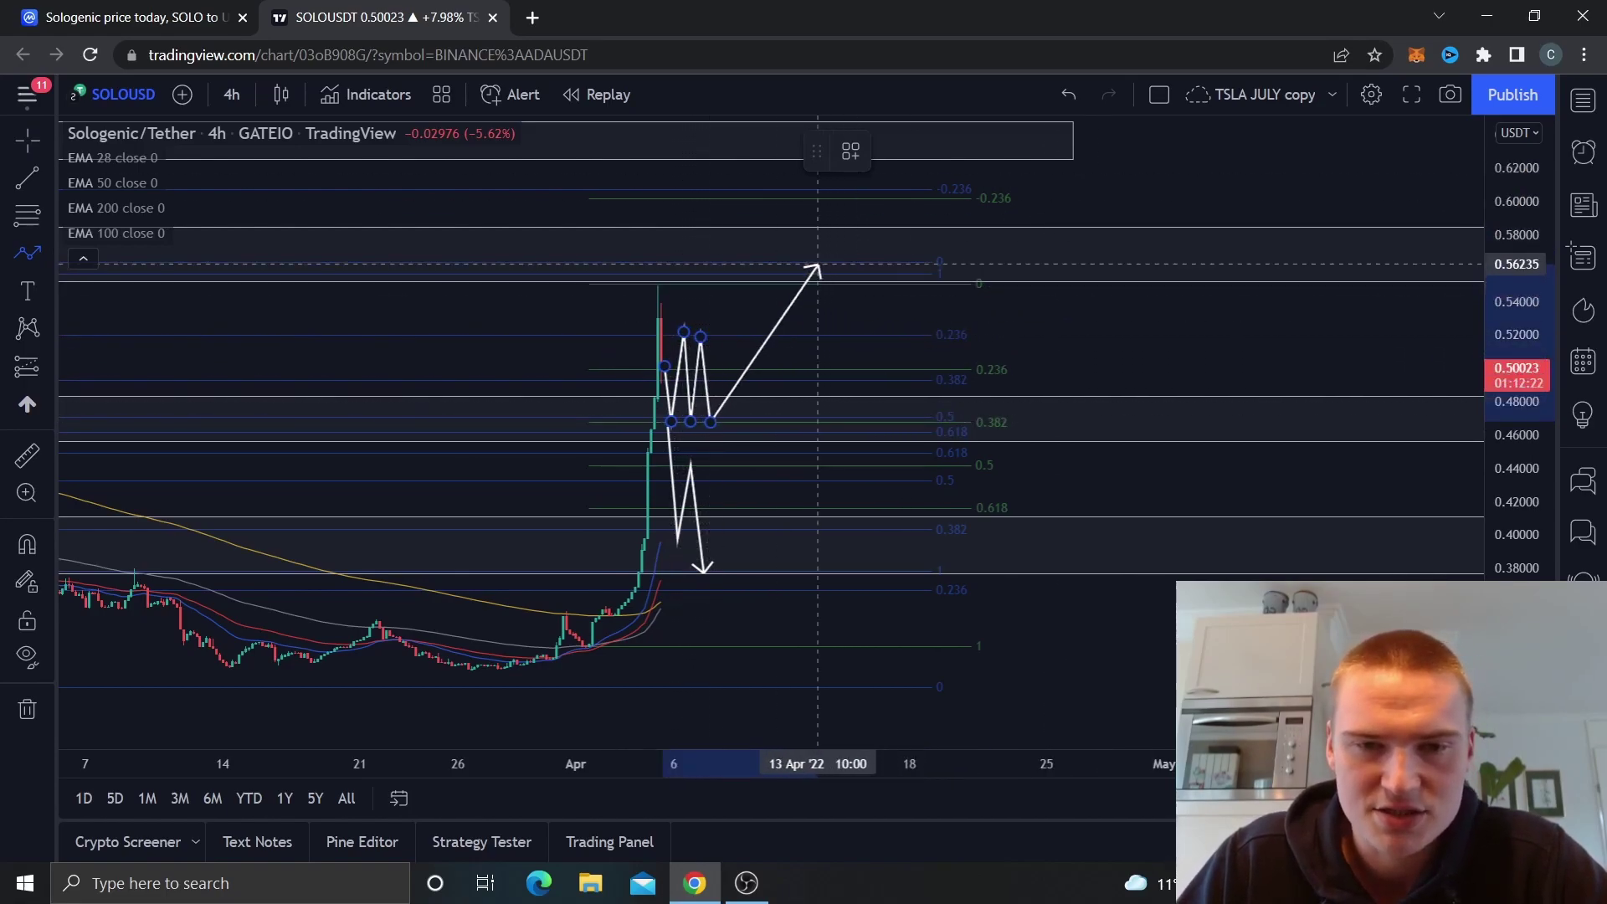
double_click(745, 230)
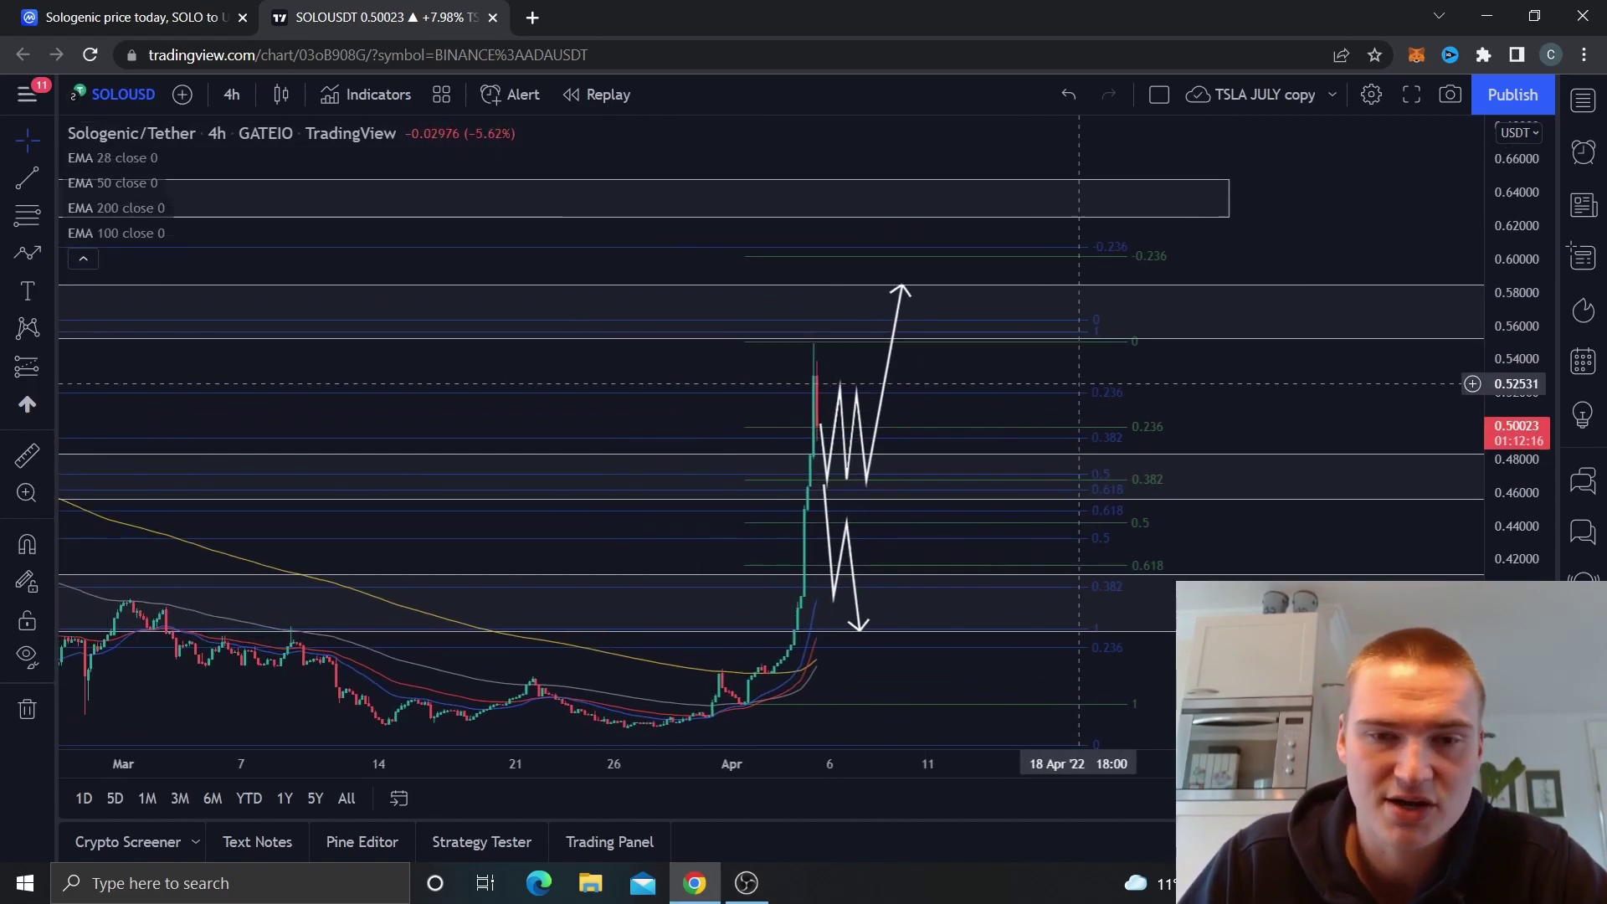
left_click_drag(921, 318, 1077, 375)
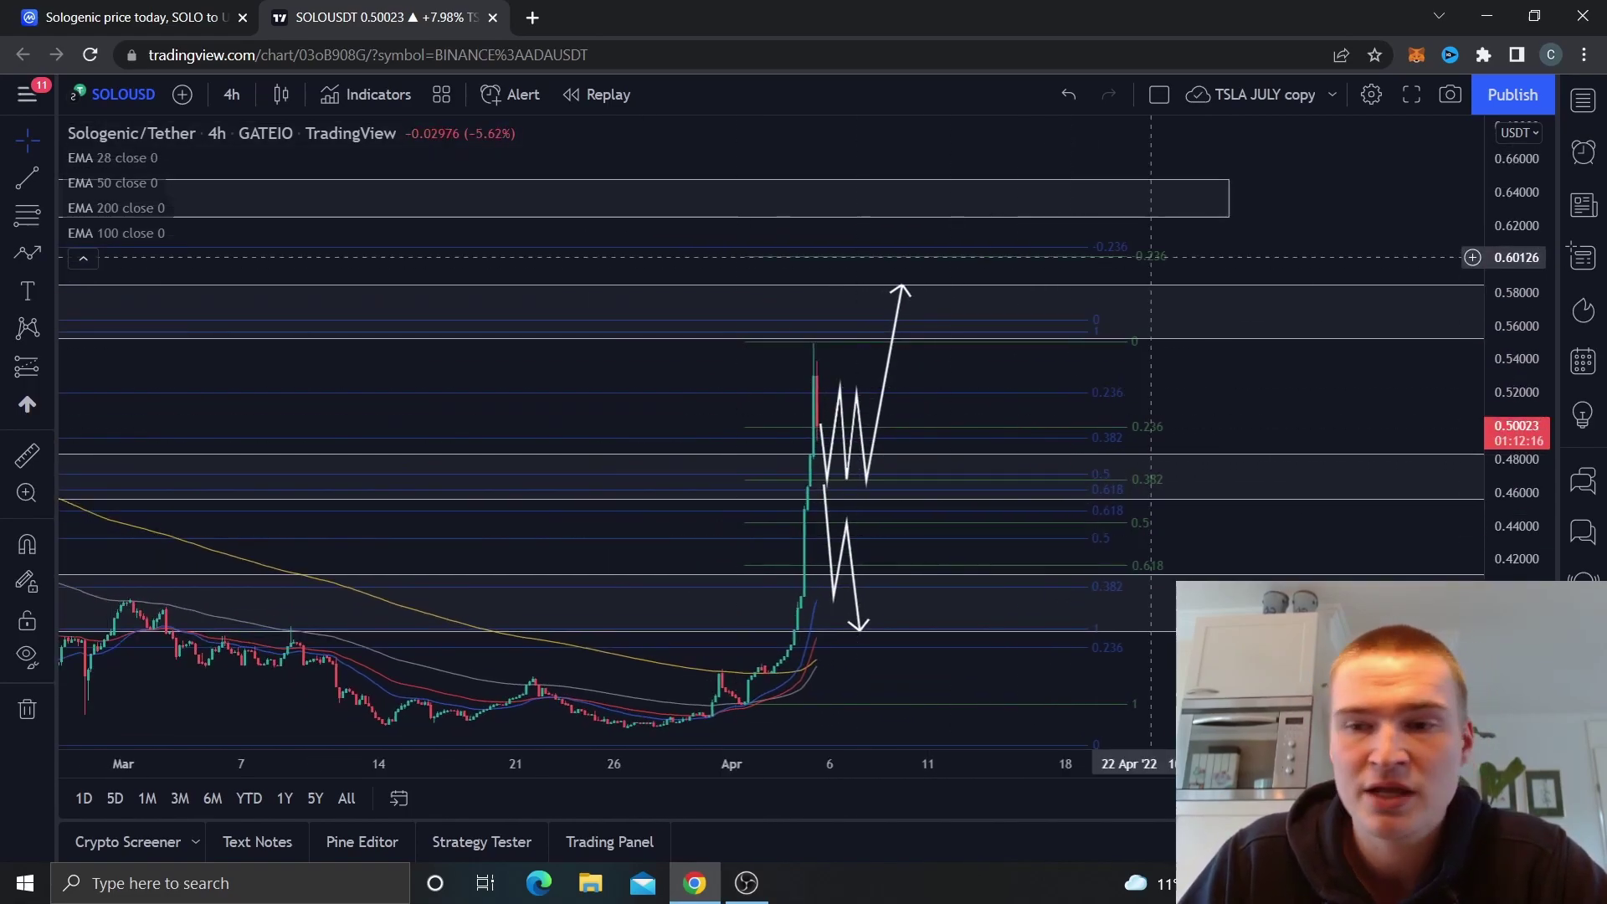
left_click(898, 290)
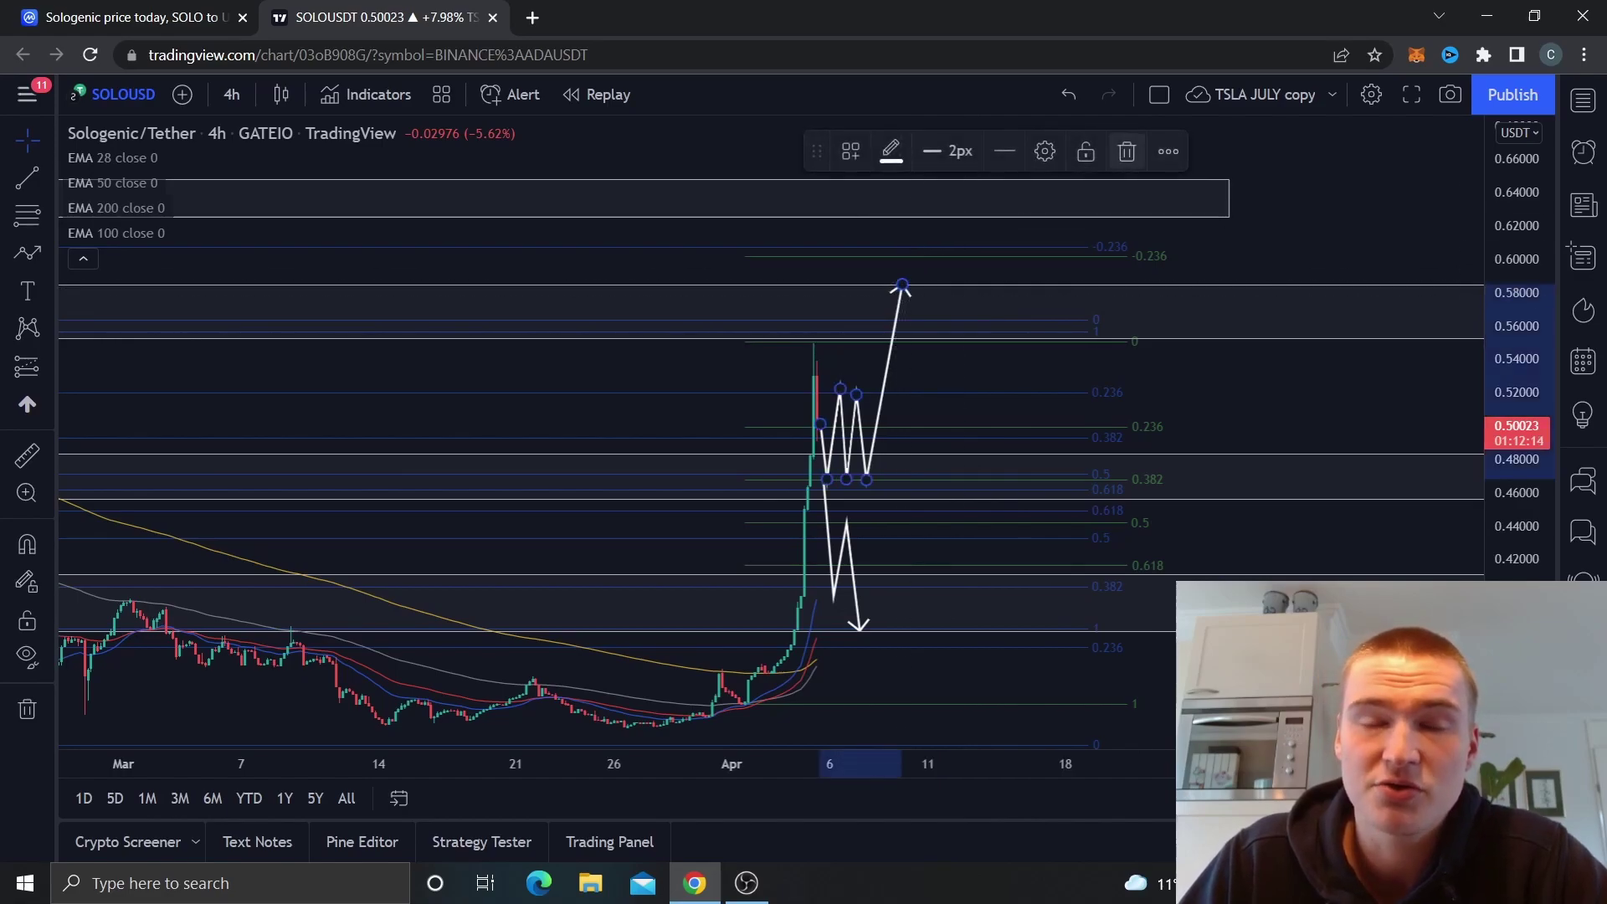
key("Delete")
Extend the rectangular price zone between about 0.625 and 0.648 further right along the time axis
left_click_drag(1025, 373, 1125, 388)
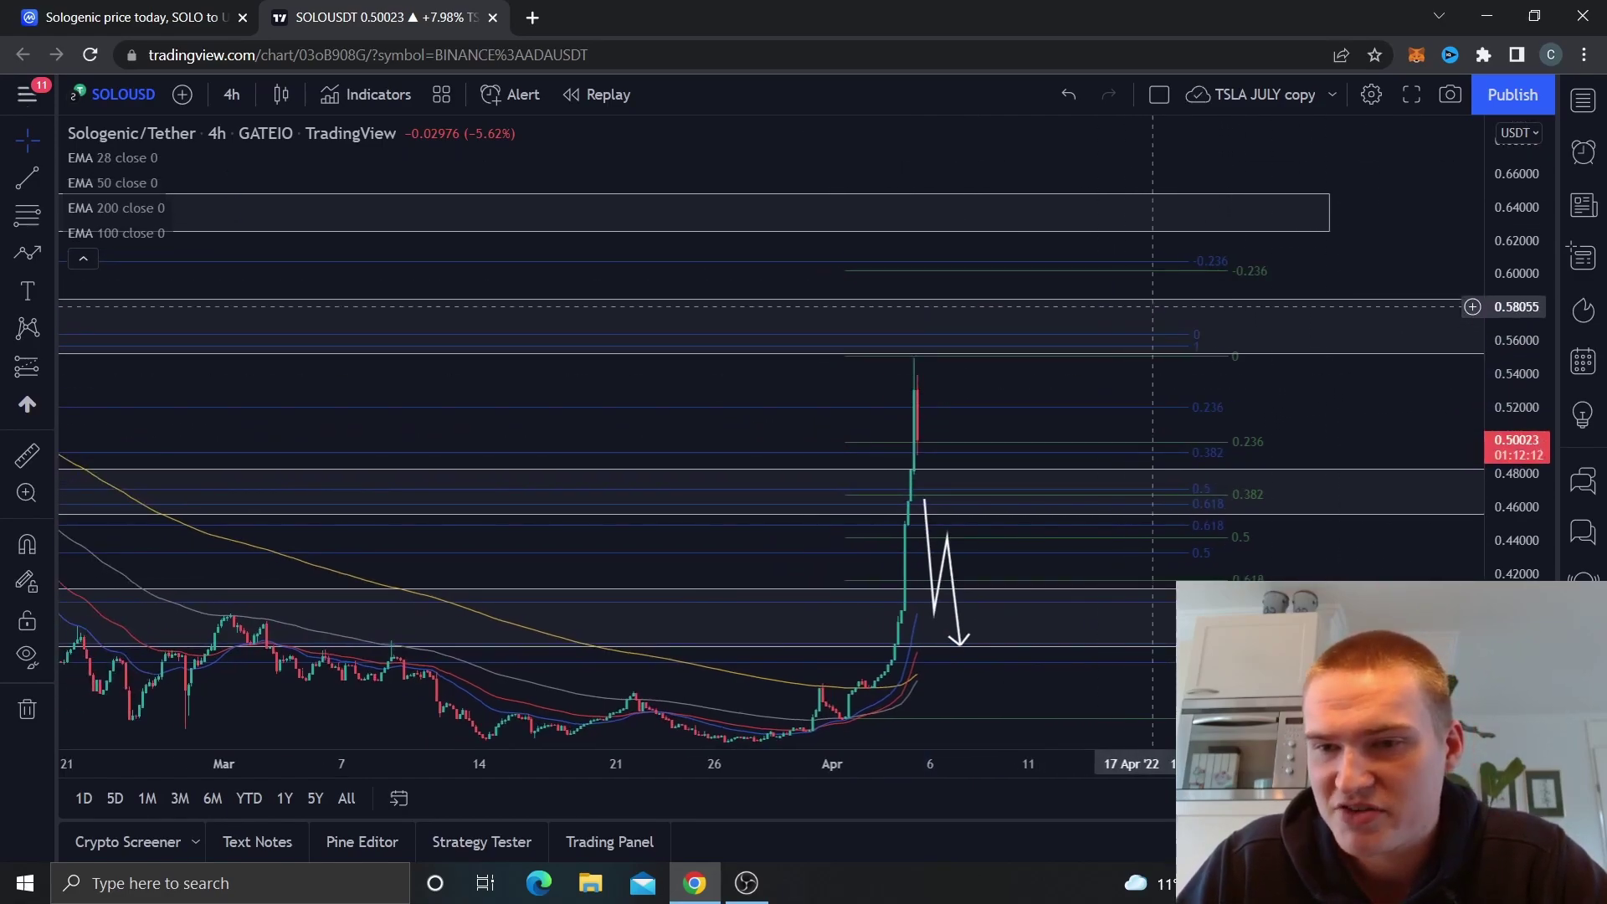
left_click_drag(1330, 213, 1479, 212)
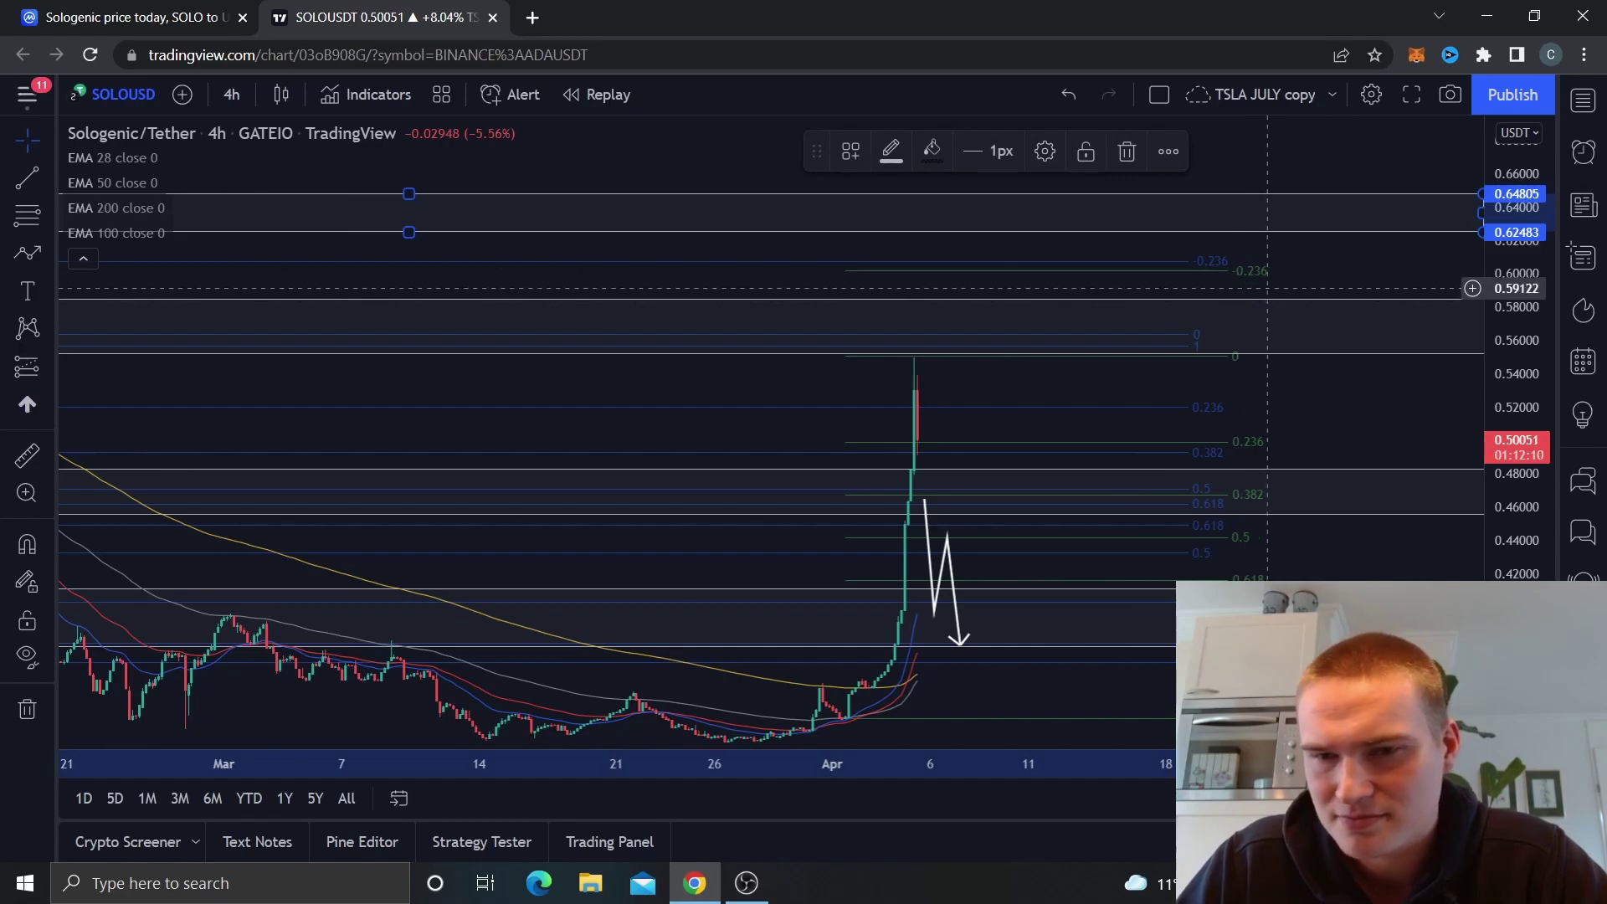
Draw a rising path segment above the latest candle from about 0.56 to about 0.647, and delete it
left_click_drag(1338, 256, 1218, 303)
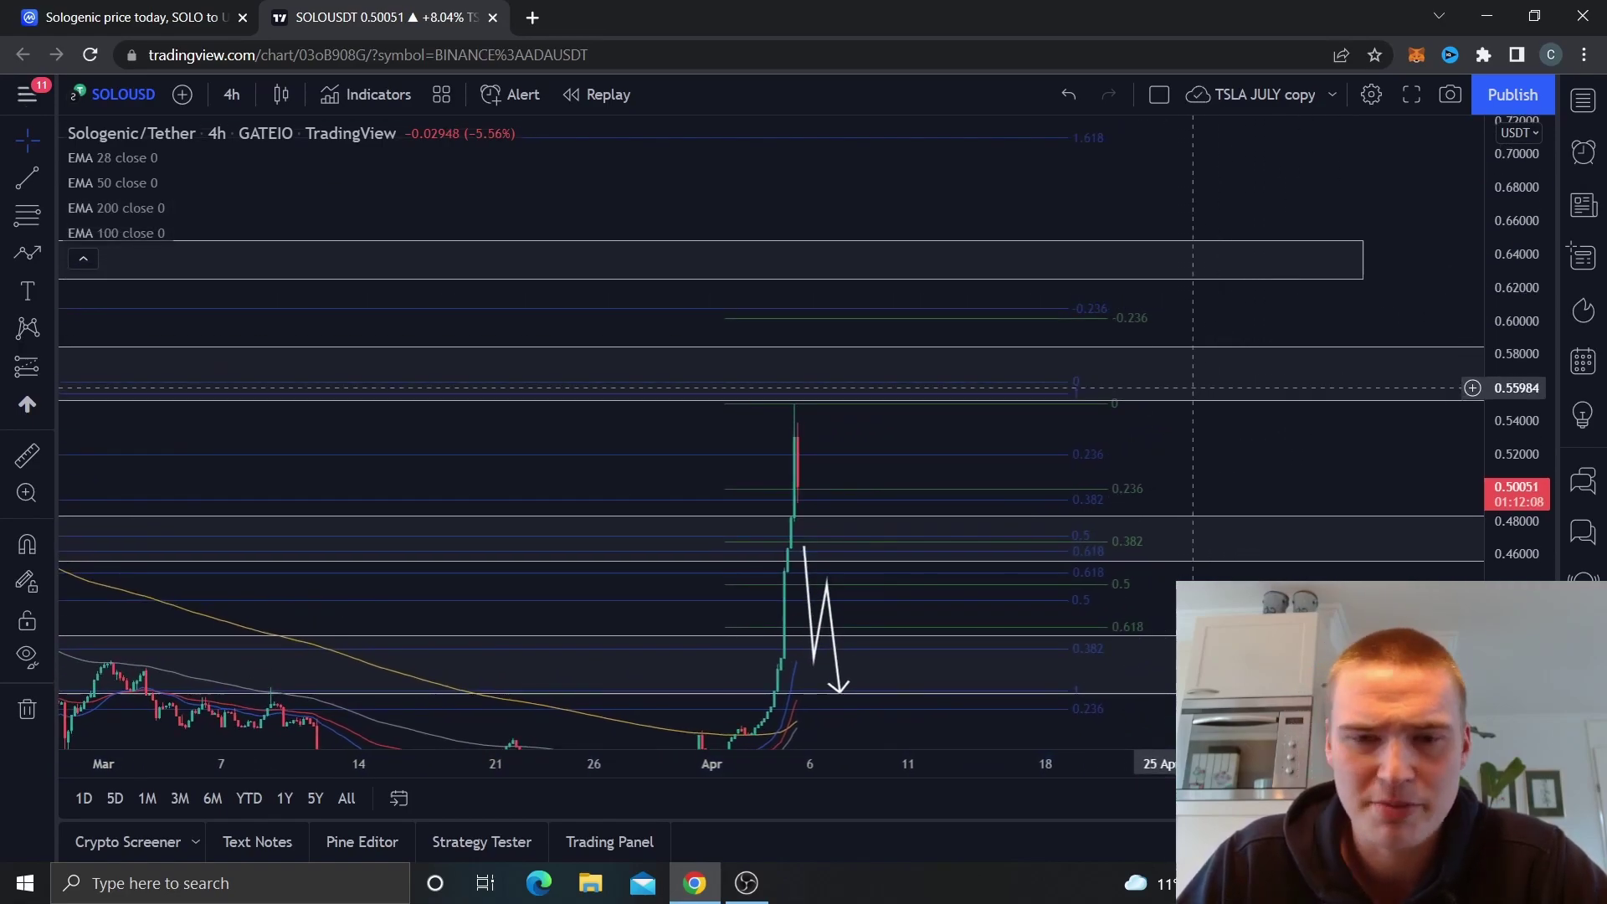
left_click(28, 252)
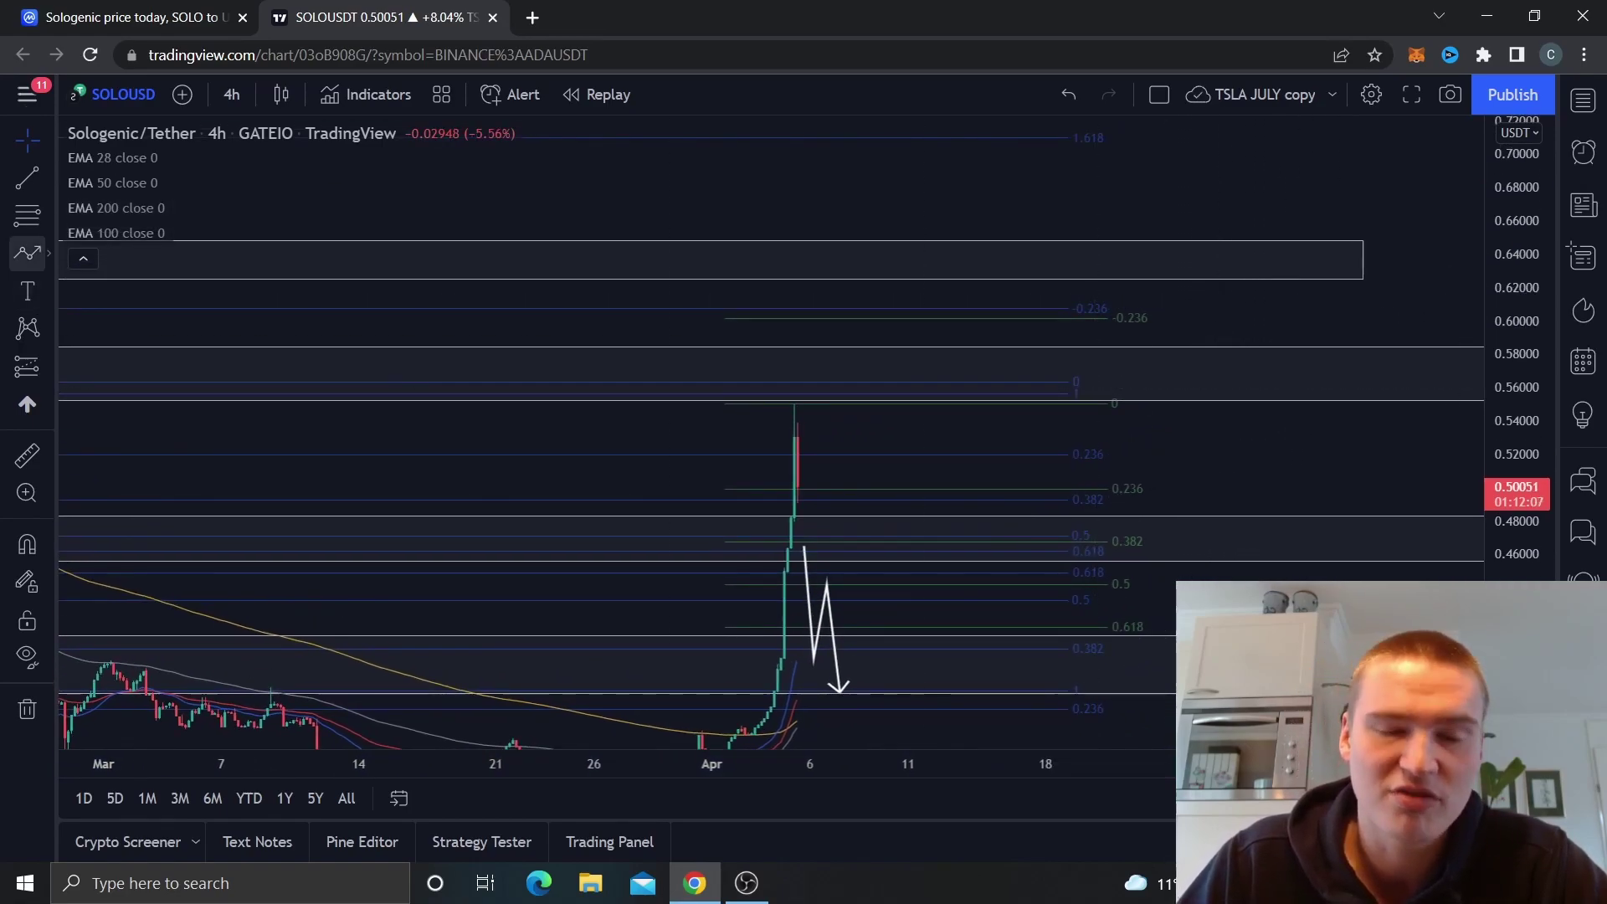
left_click(820, 384)
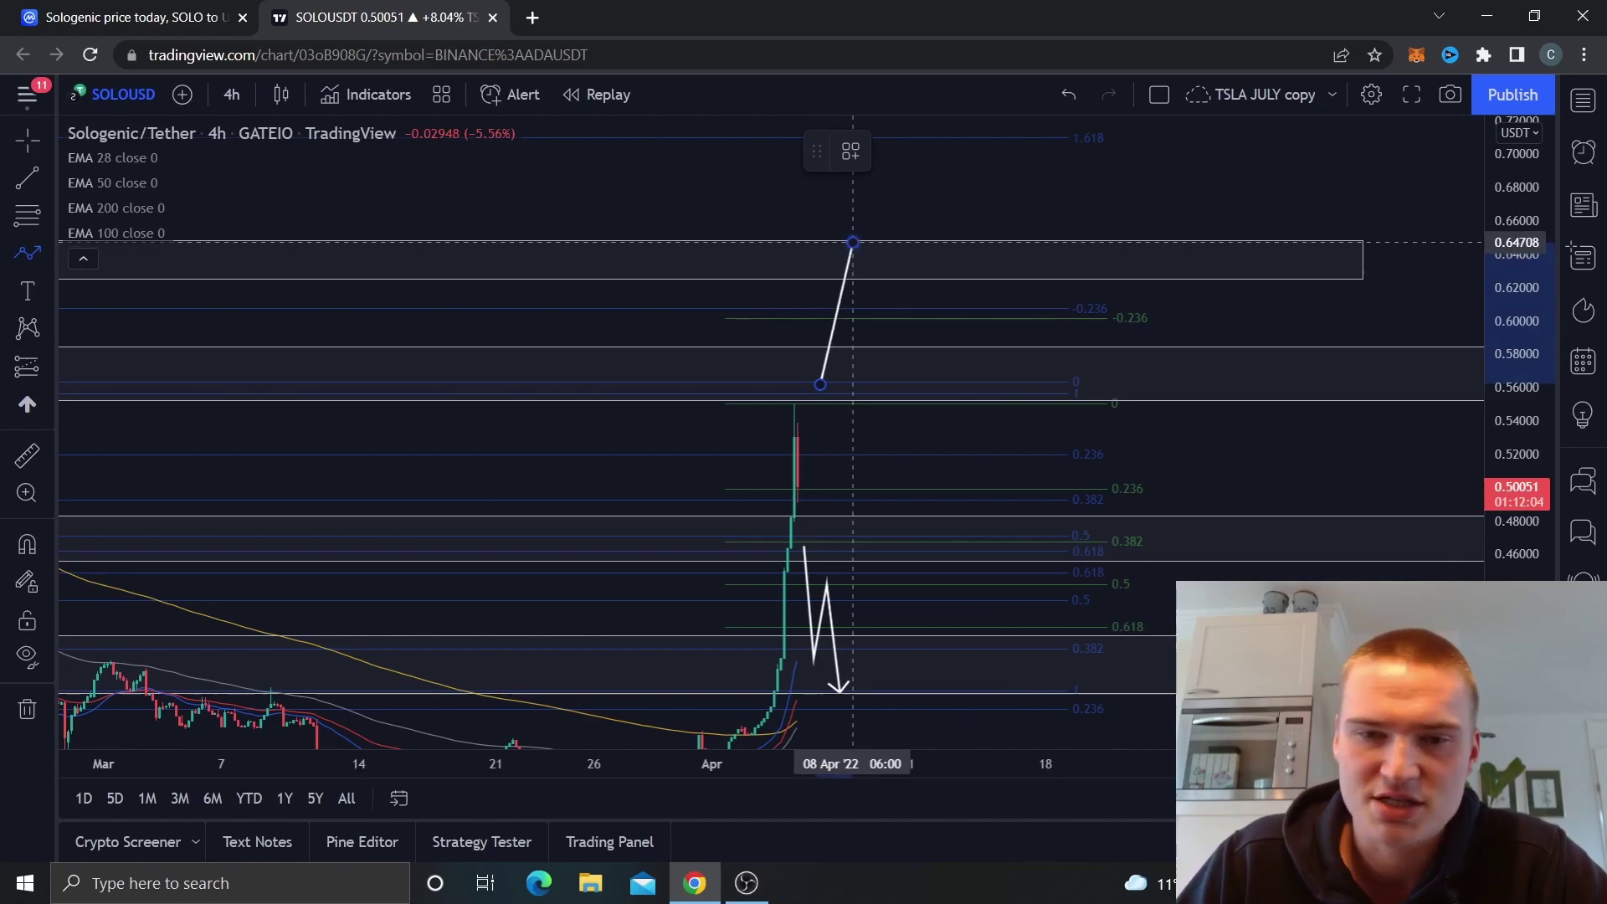
left_click(852, 244)
left_click(1126, 150)
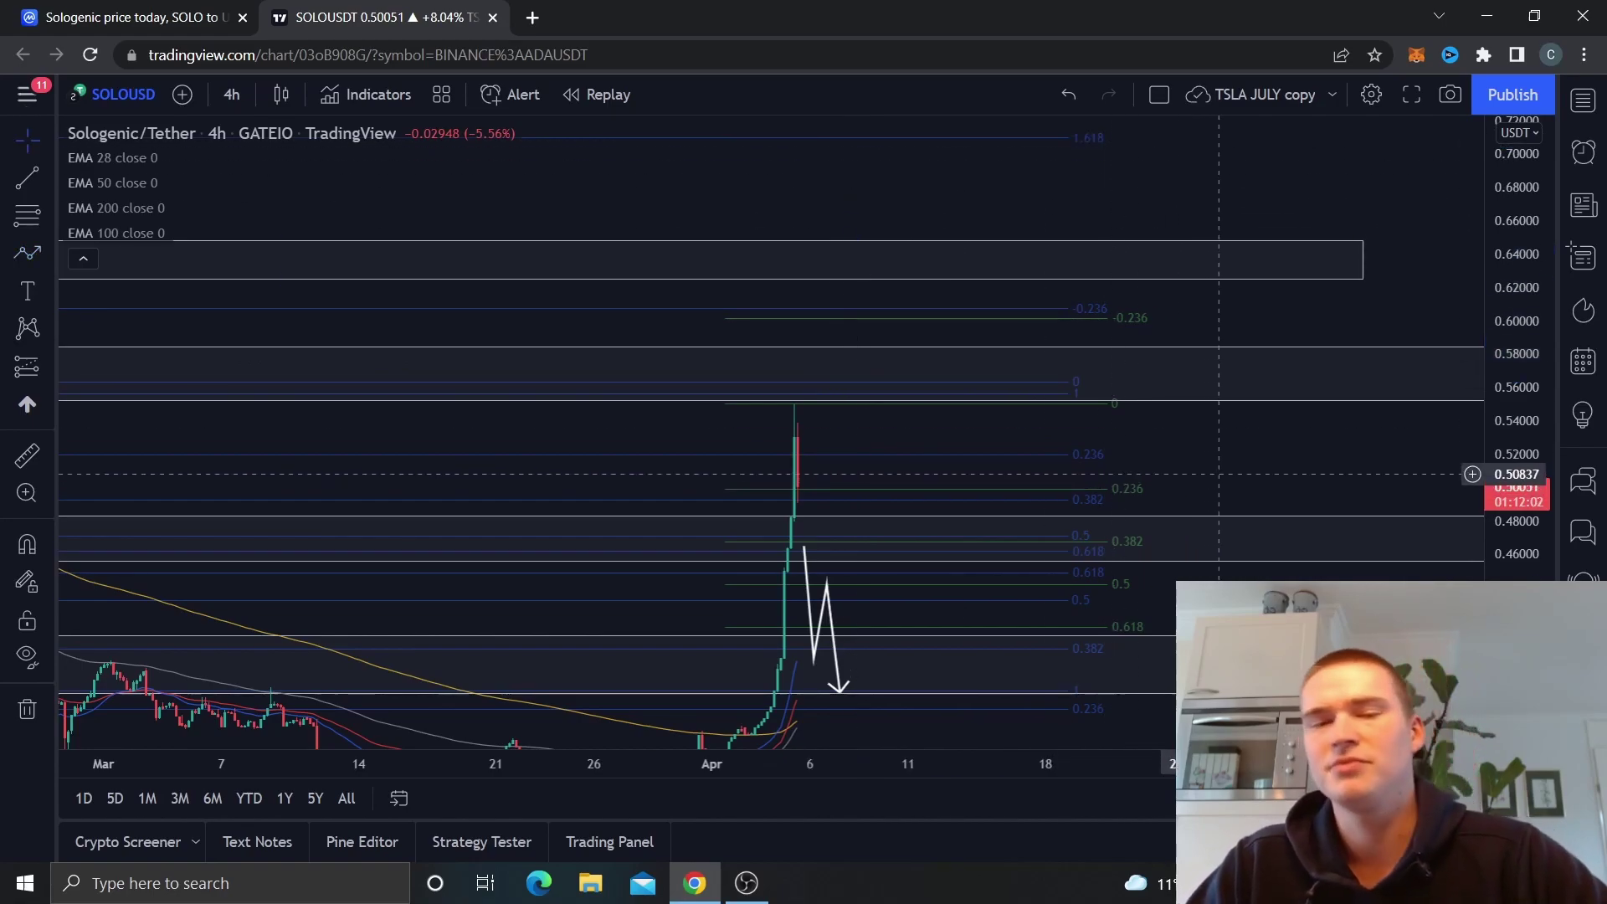
Check the Sologenic price page on CoinMarketCap, and return to the SOLOUSDT chart in TradingView
left_click_drag(1226, 477, 1234, 454)
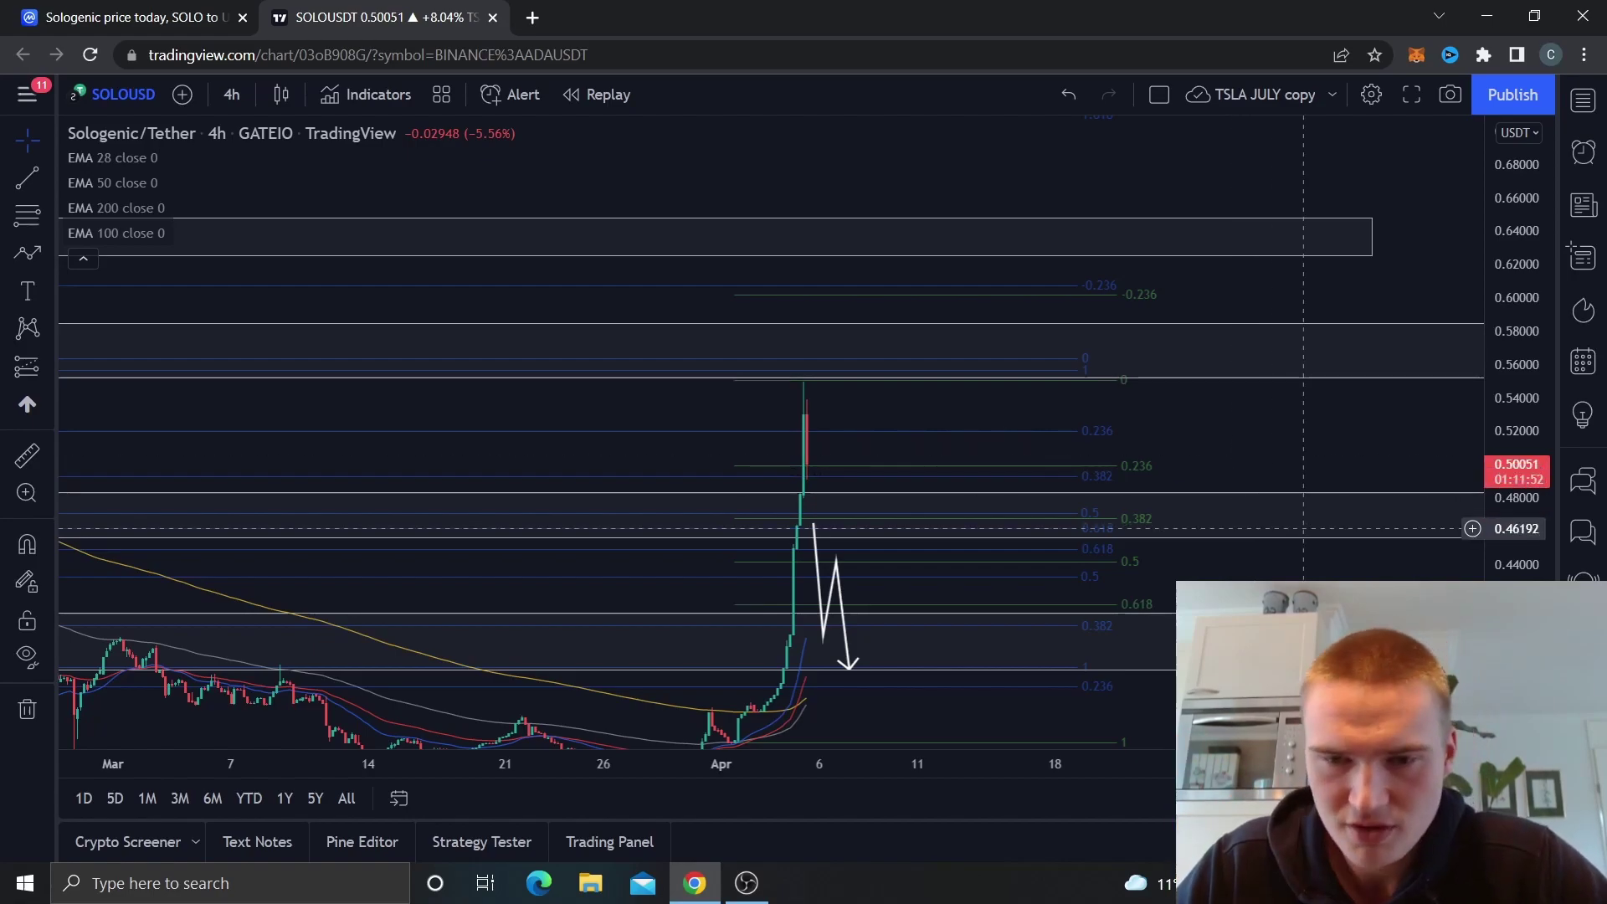
left_click(125, 16)
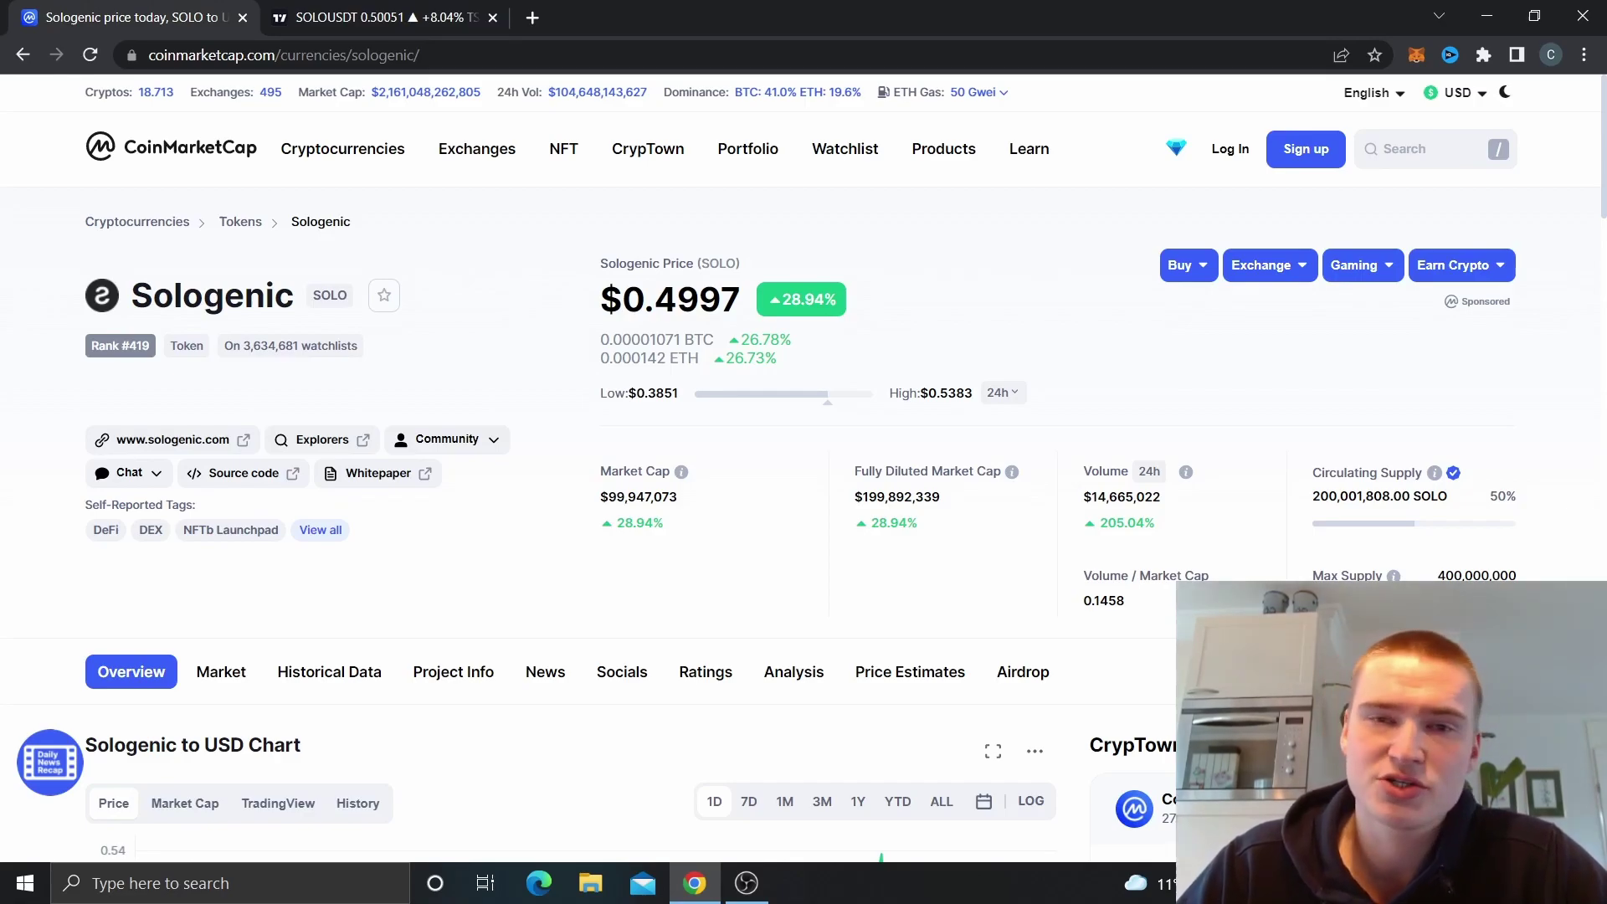
key("ctrl+Tab")
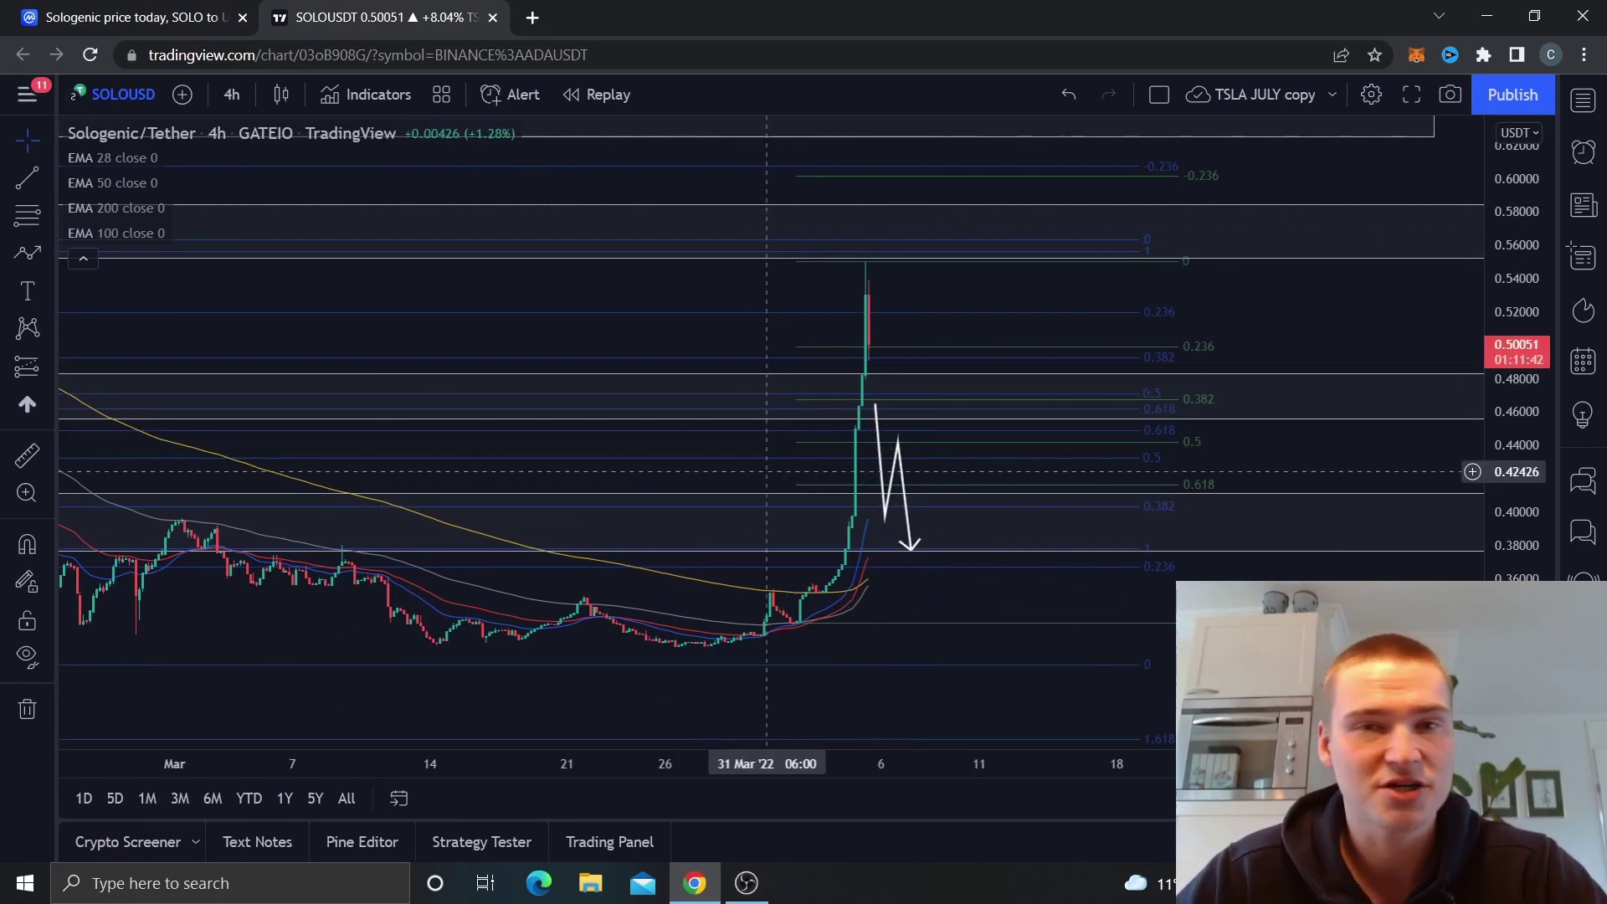
left_click_drag(780, 306, 732, 330)
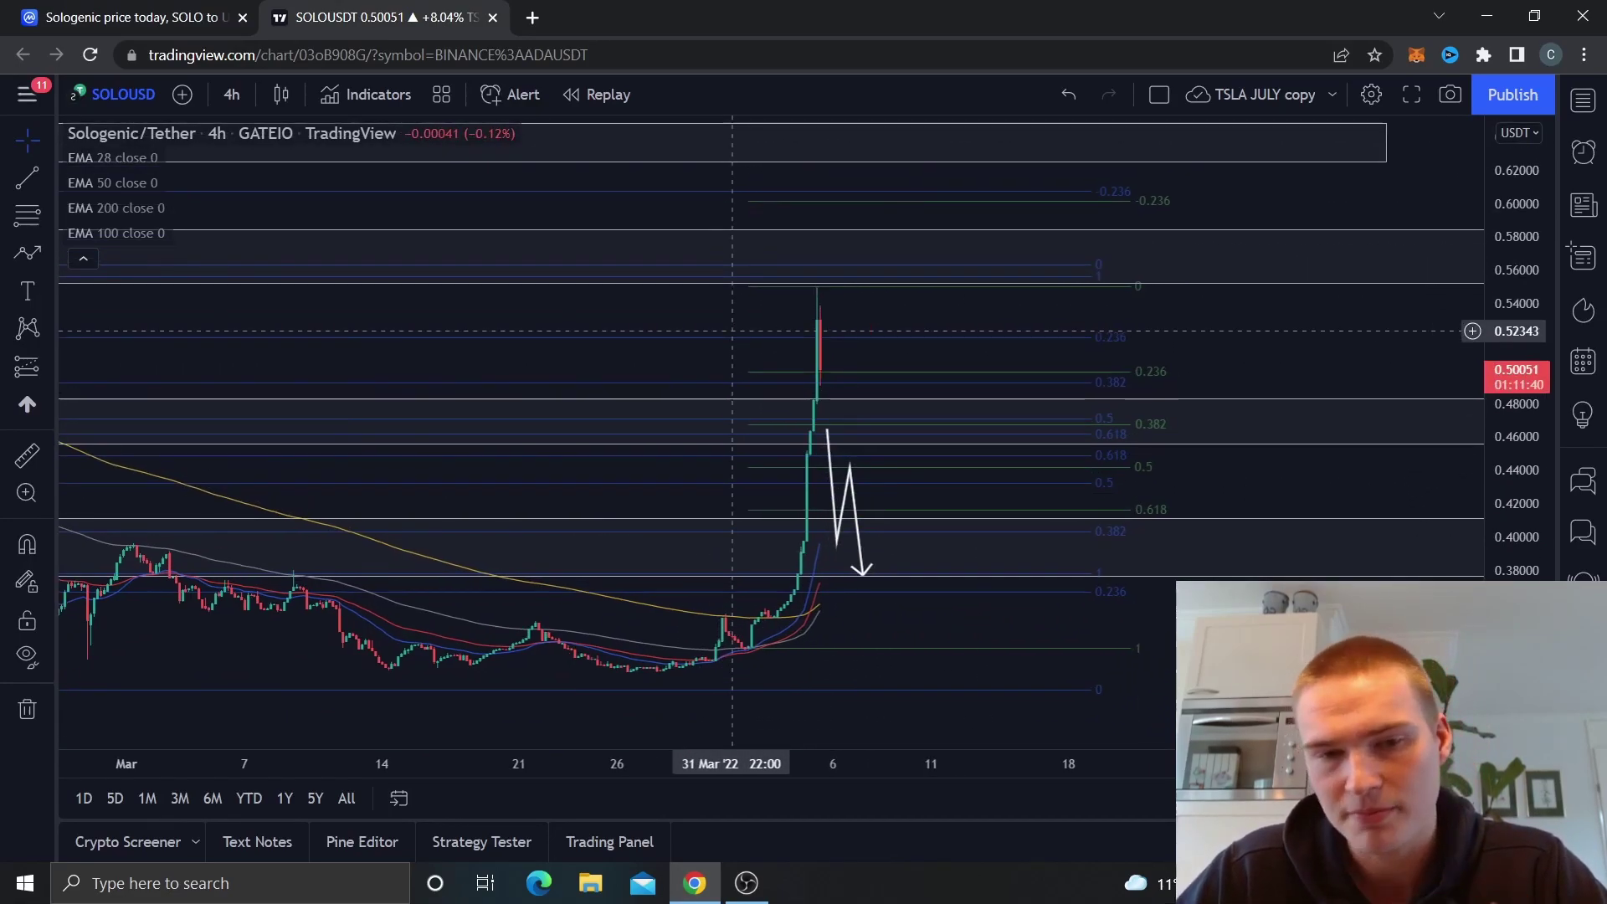